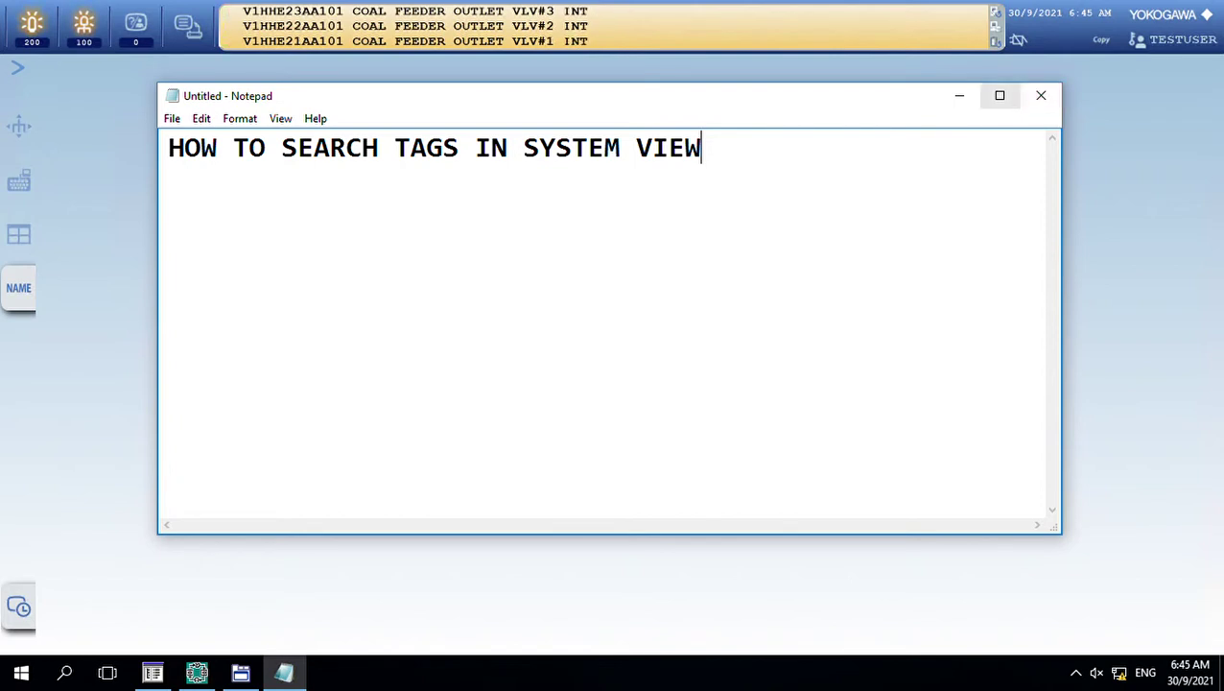
Step: Switch to System View and open the DR0032 control drawing from the FUNCTION_BLOCK folder of FCS0201
{"action": "left_click", "coordinate": [958, 95]}
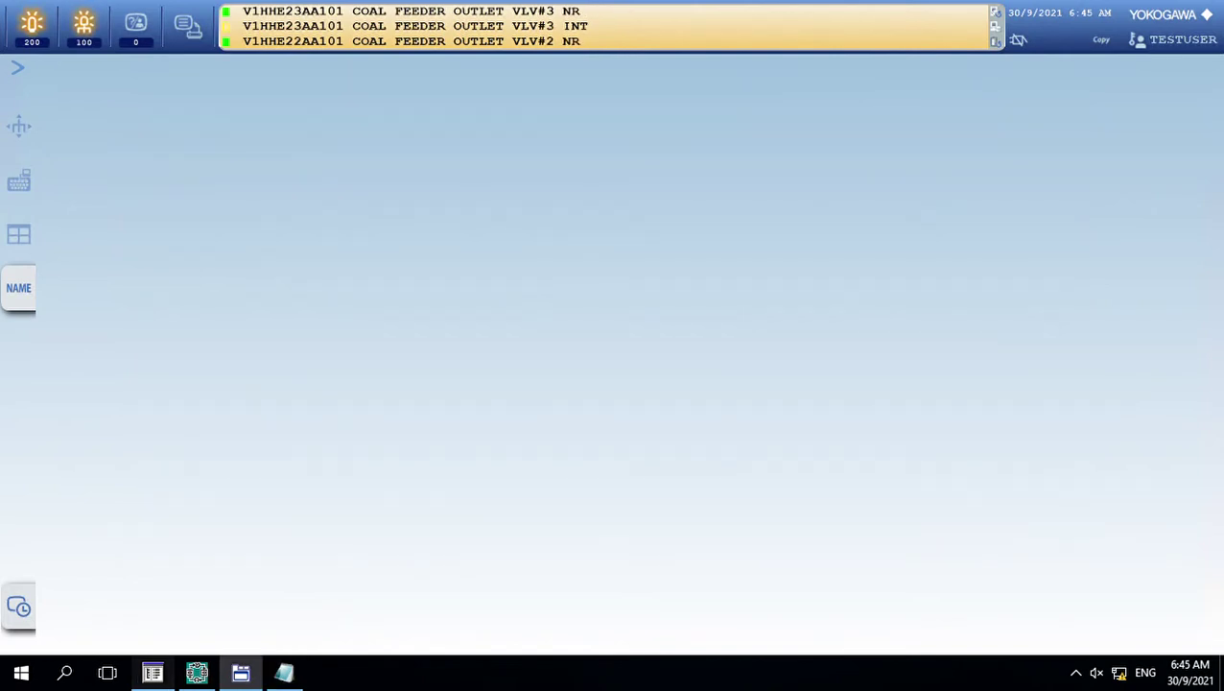
{"action": "left_click", "coordinate": [153, 673]}
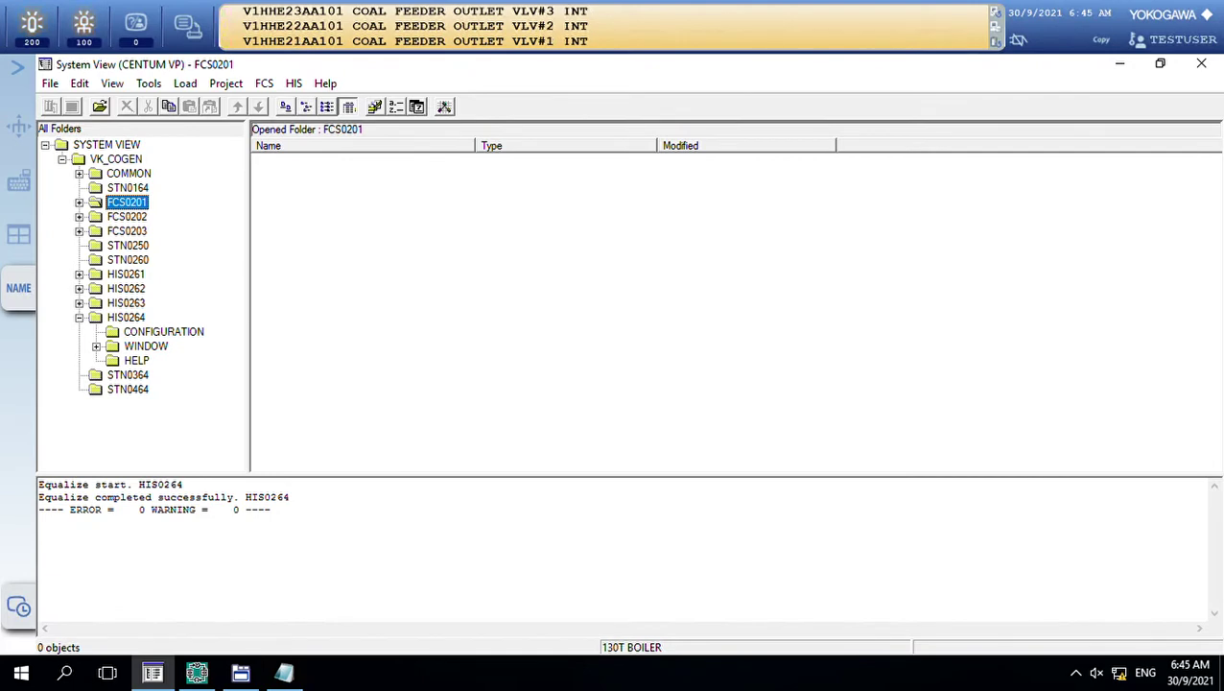
{"action": "left_click", "coordinate": [79, 202]}
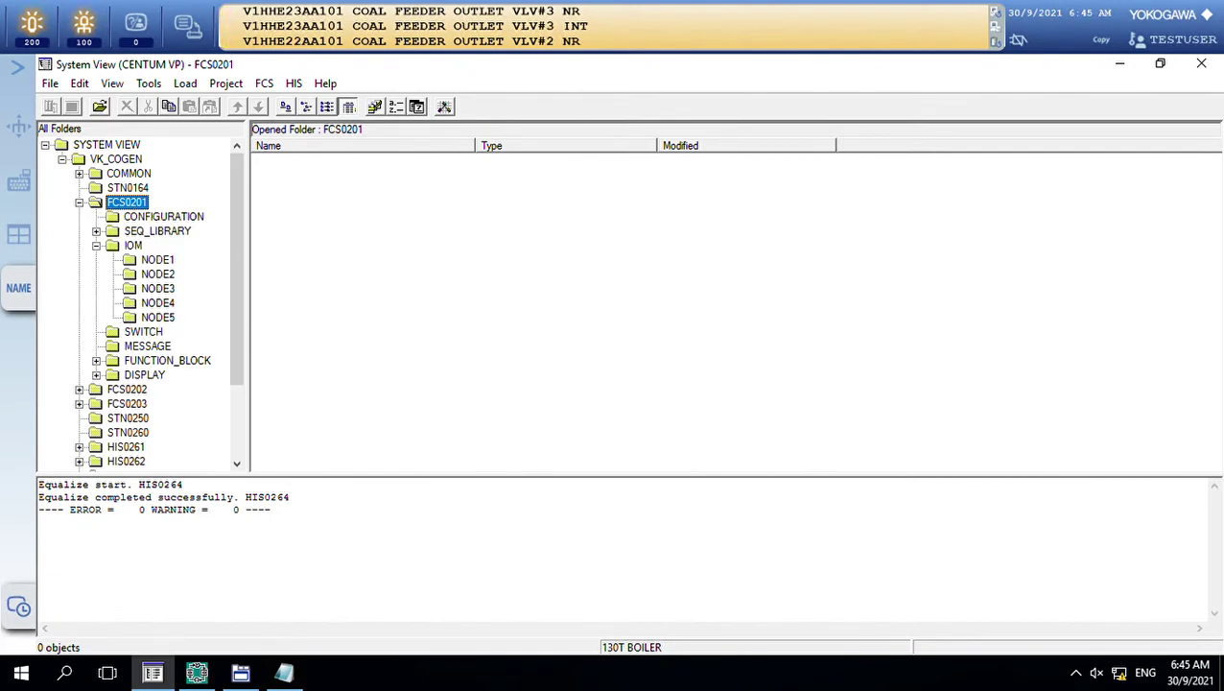
{"action": "left_click", "coordinate": [167, 361]}
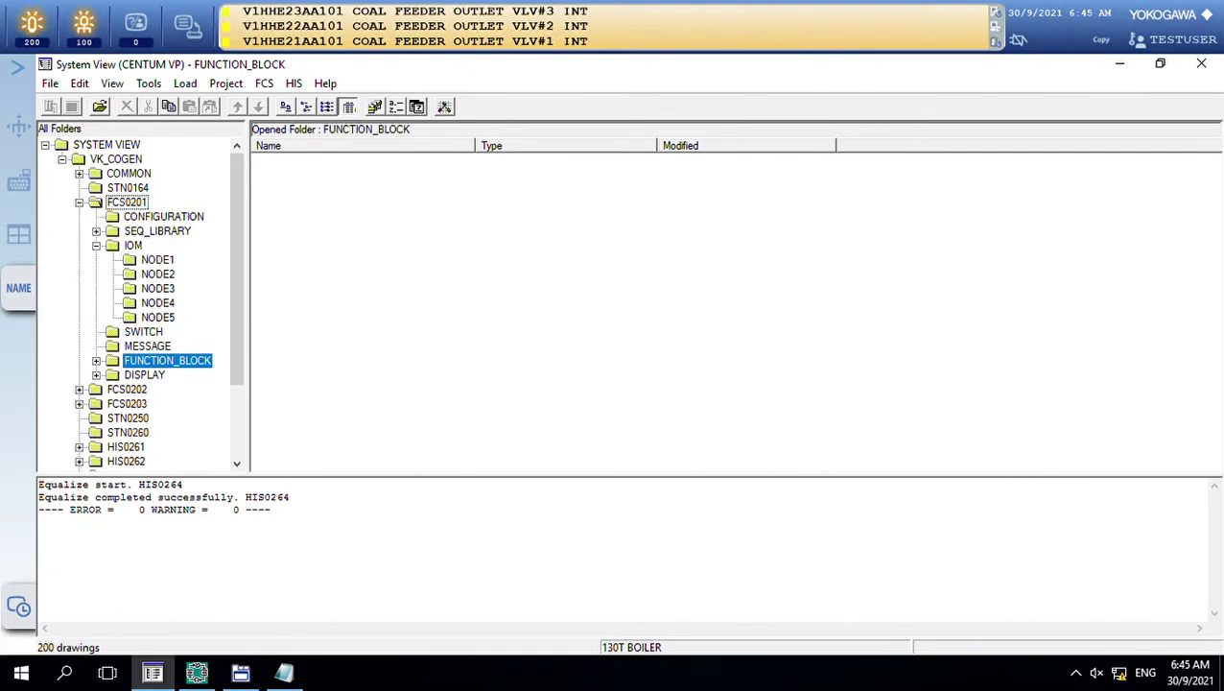
{"action": "scroll", "coordinate": [735, 312], "scroll_direction": "down", "scroll_amount": 1}
{"action": "scroll", "coordinate": [733, 312], "scroll_direction": "down", "scroll_amount": 8}
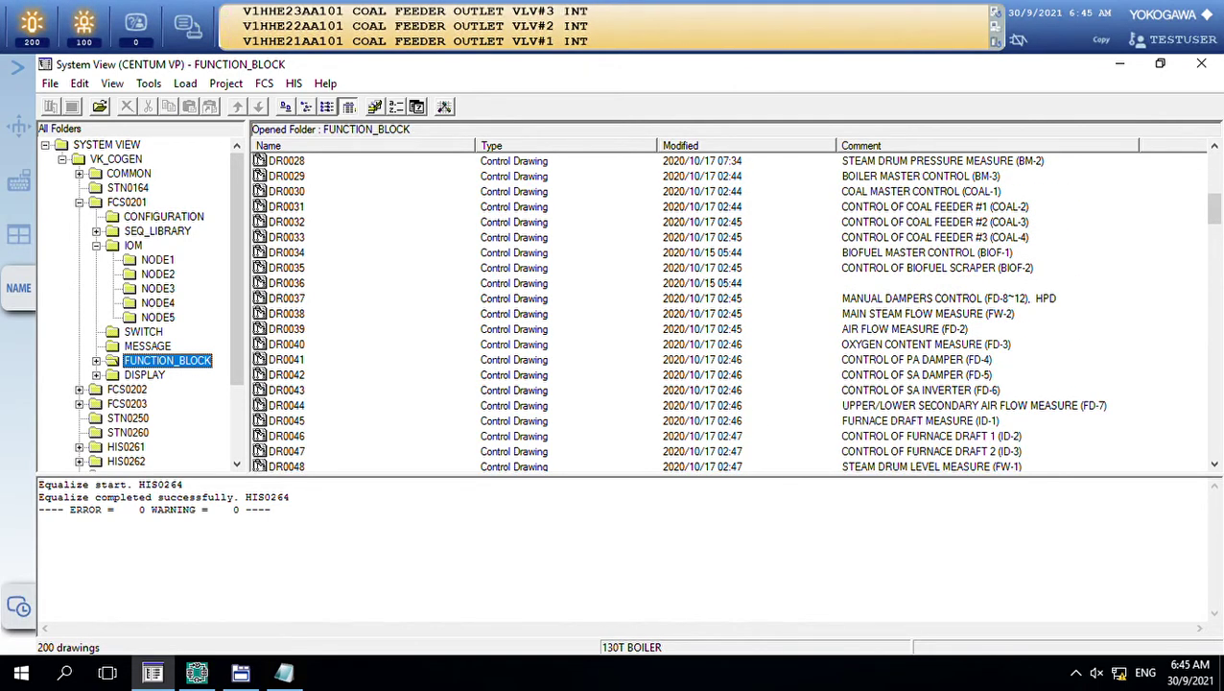
{"action": "left_click", "coordinate": [259, 222]}
{"action": "double_click", "coordinate": [259, 222]}
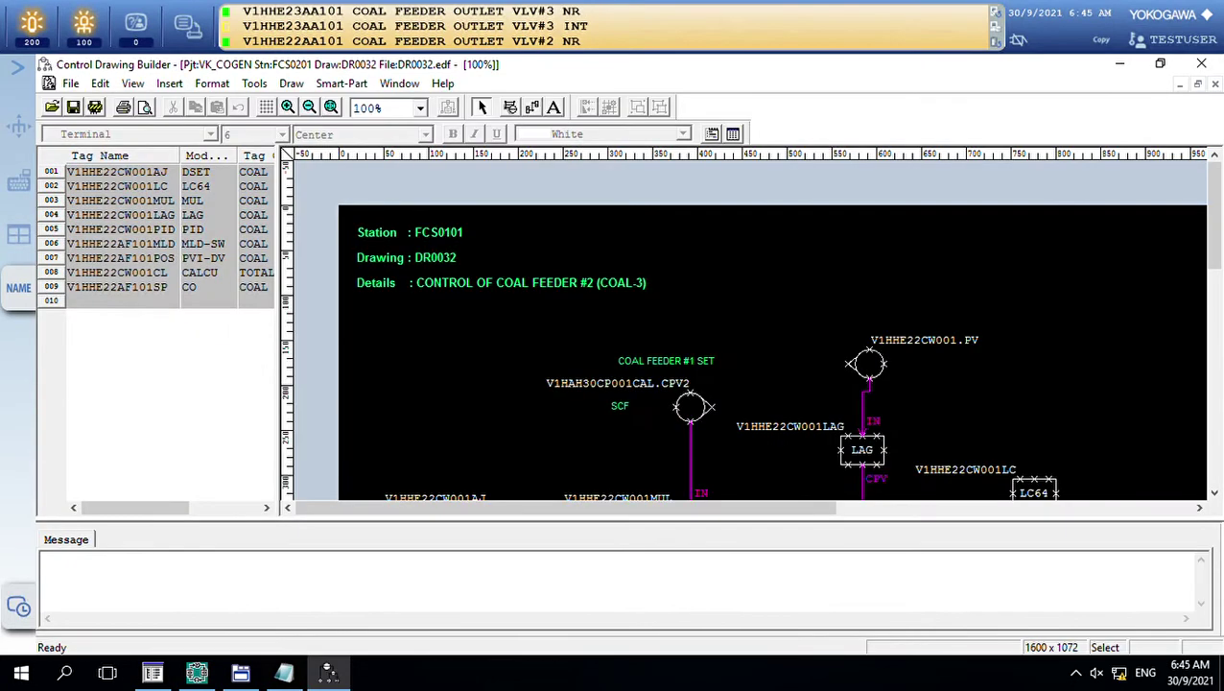
Step: Copy the PID block's tag name V1HHE22CW001PID from the control drawing and return to System View
{"action": "scroll", "coordinate": [804, 334], "scroll_direction": "down", "scroll_amount": 1}
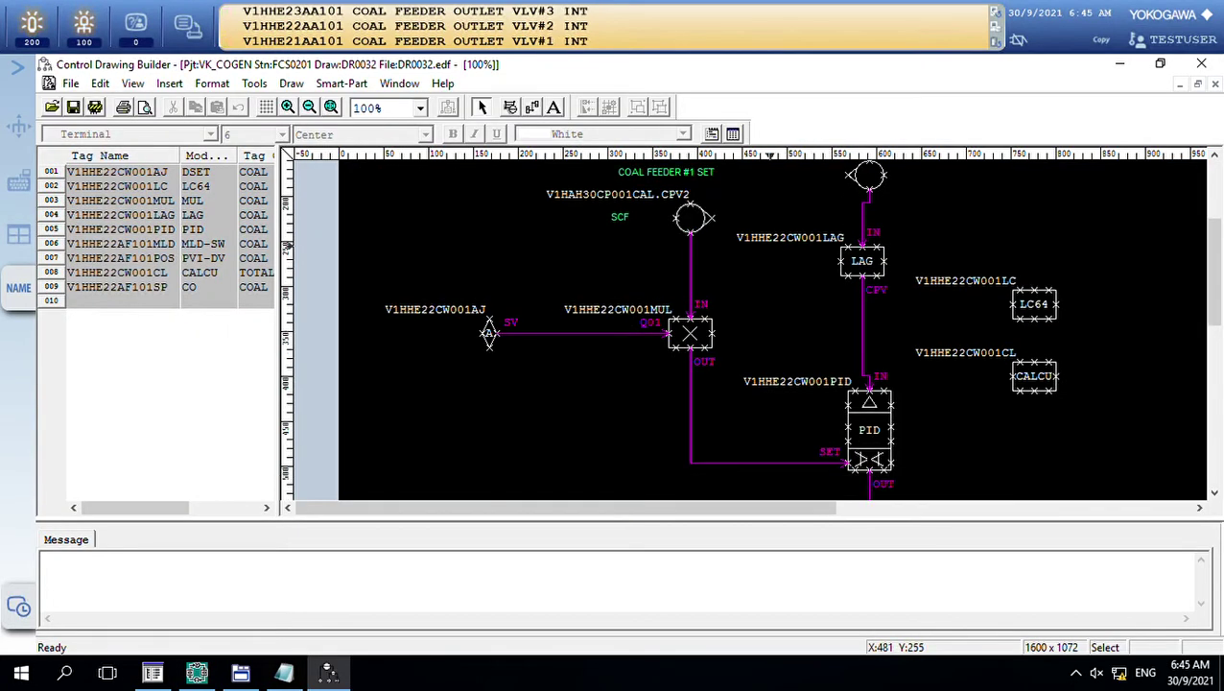
{"action": "left_click", "coordinate": [801, 240]}
{"action": "left_click", "coordinate": [794, 381]}
{"action": "left_click", "coordinate": [814, 381]}
{"action": "key", "text": "End"}
{"action": "double_click", "coordinate": [842, 381]}
{"action": "key", "text": "ctrl+c"}
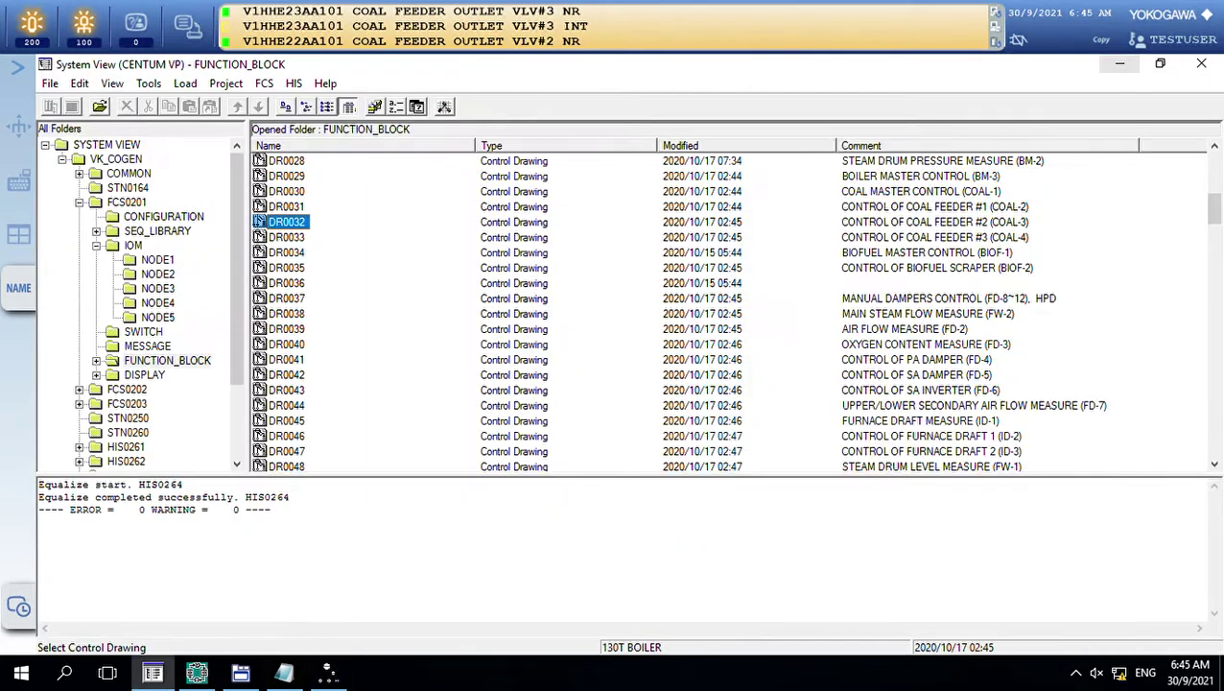
{"action": "left_click", "coordinate": [1120, 63]}
{"action": "left_click", "coordinate": [1119, 63]}
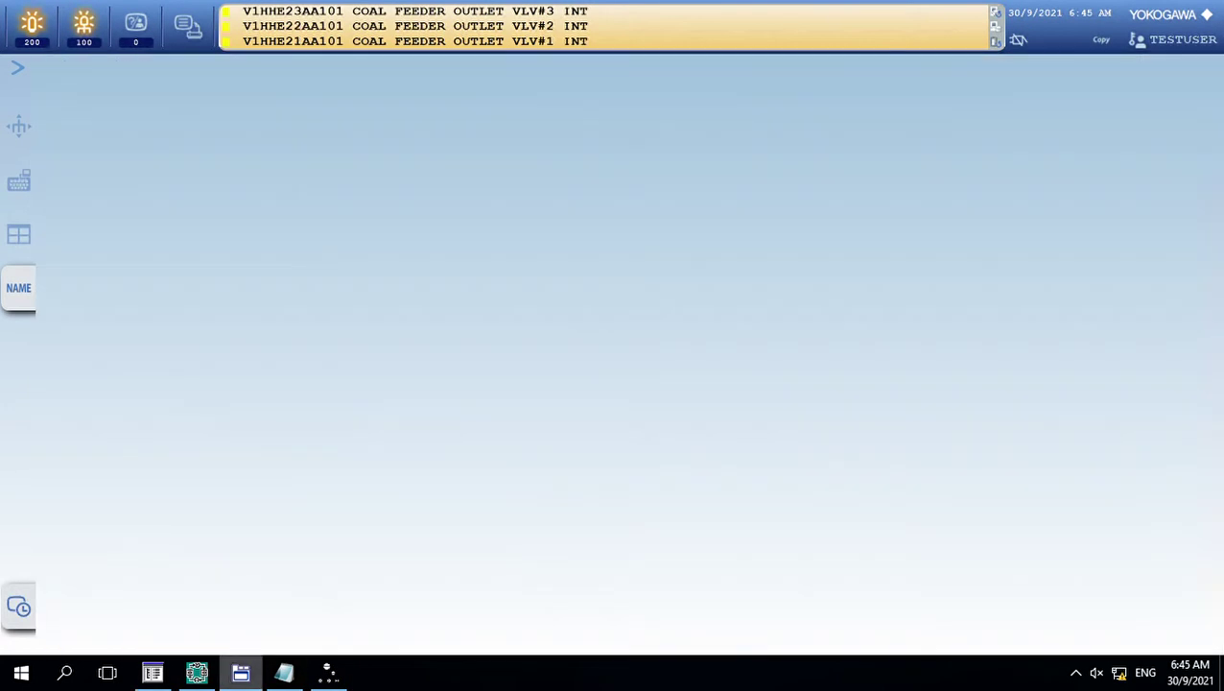
{"action": "left_click", "coordinate": [152, 673]}
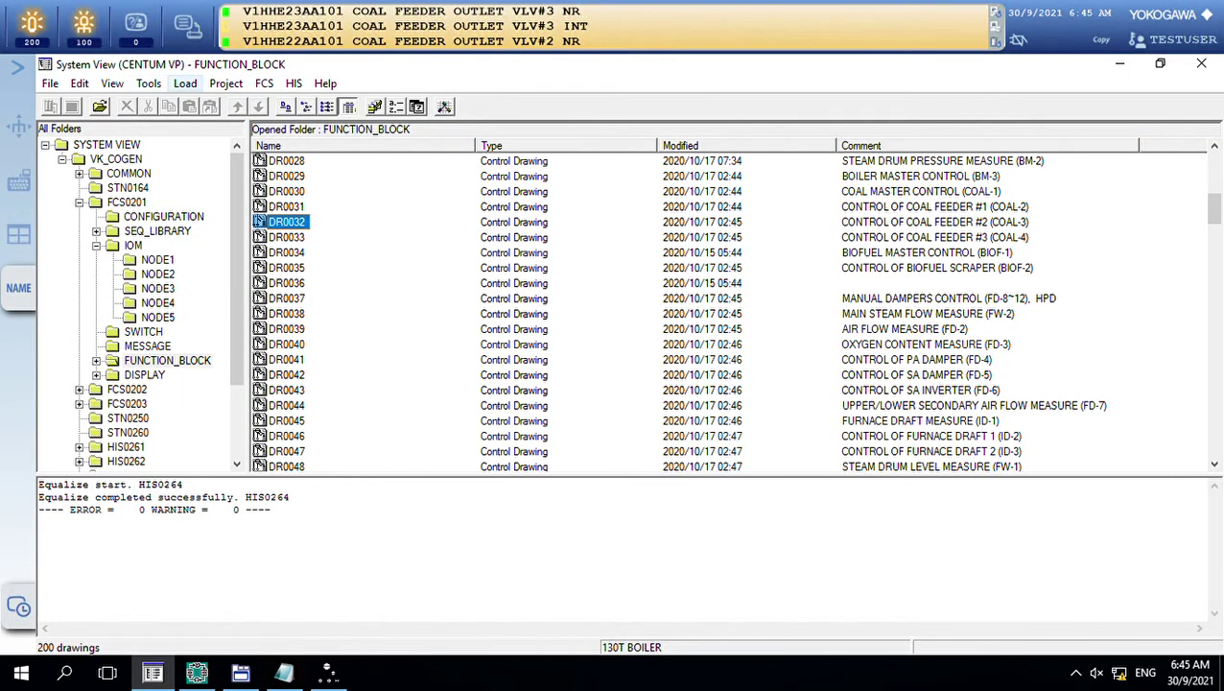
{"action": "left_click", "coordinate": [149, 84]}
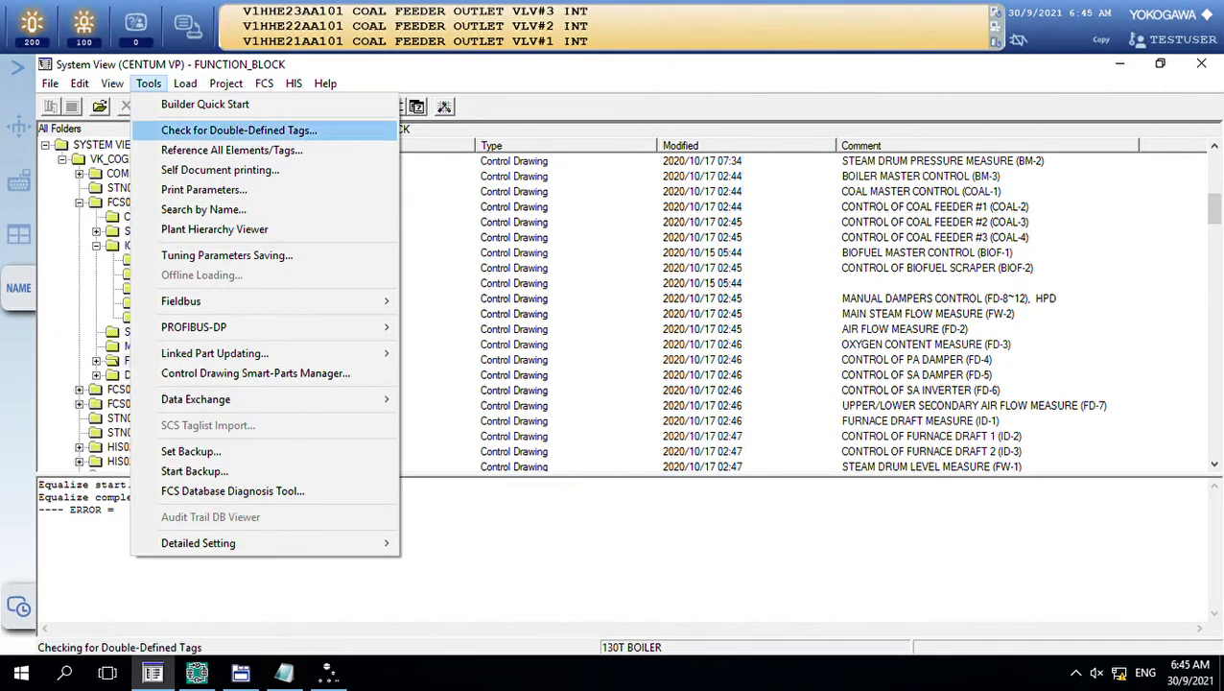
{"action": "left_click", "coordinate": [203, 209]}
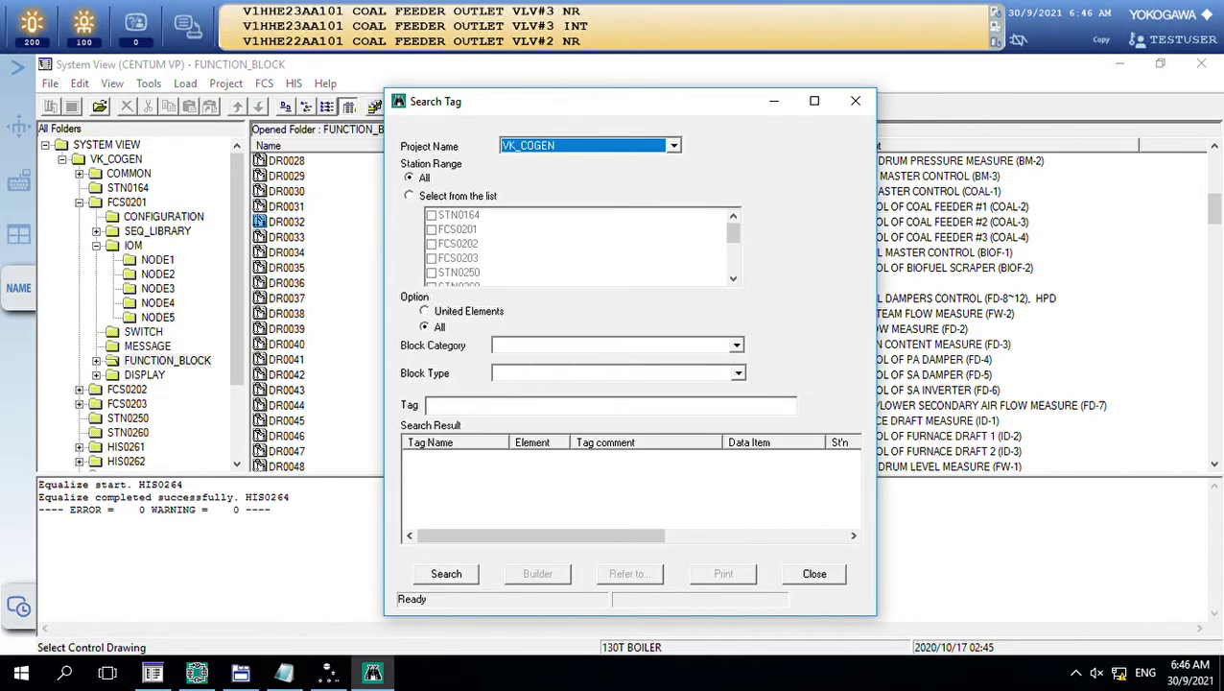
{"action": "left_click", "coordinate": [610, 406]}
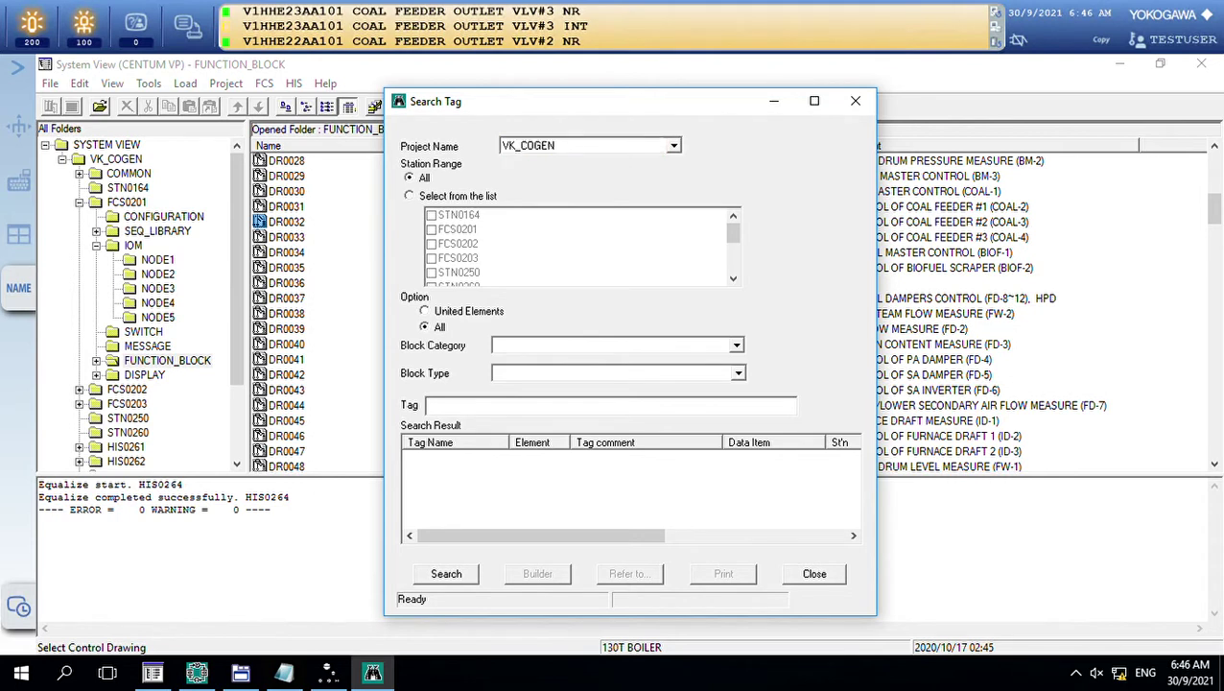
{"action": "left_click", "coordinate": [410, 195]}
{"action": "left_click_drag", "start_coordinate": [733, 233], "coordinate": [733, 255]}
{"action": "scroll", "coordinate": [580, 244], "scroll_direction": "up", "scroll_amount": 3}
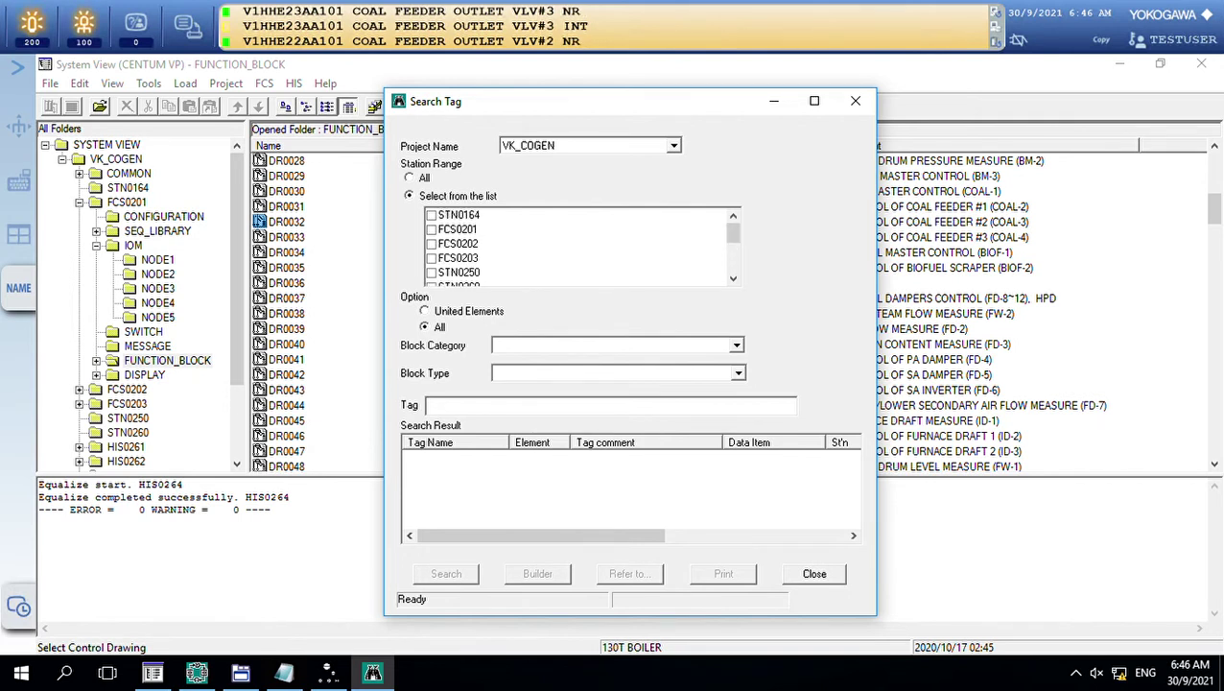
{"action": "left_click", "coordinate": [737, 345]}
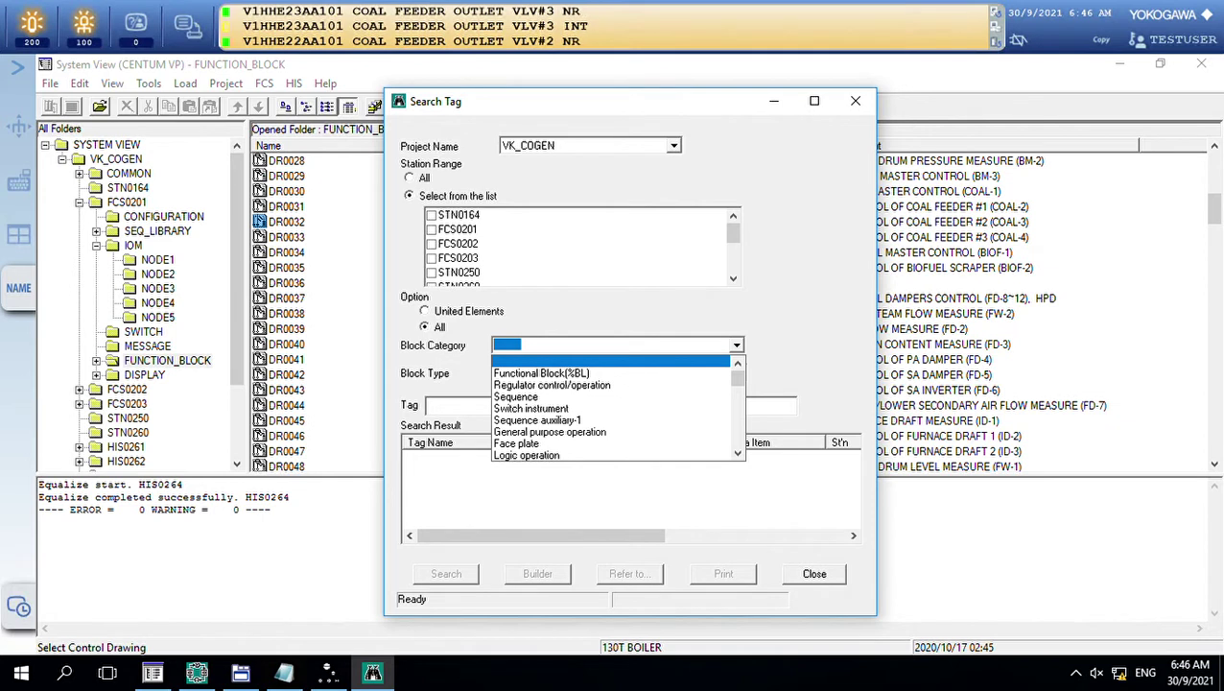
{"action": "key", "text": "Escape"}
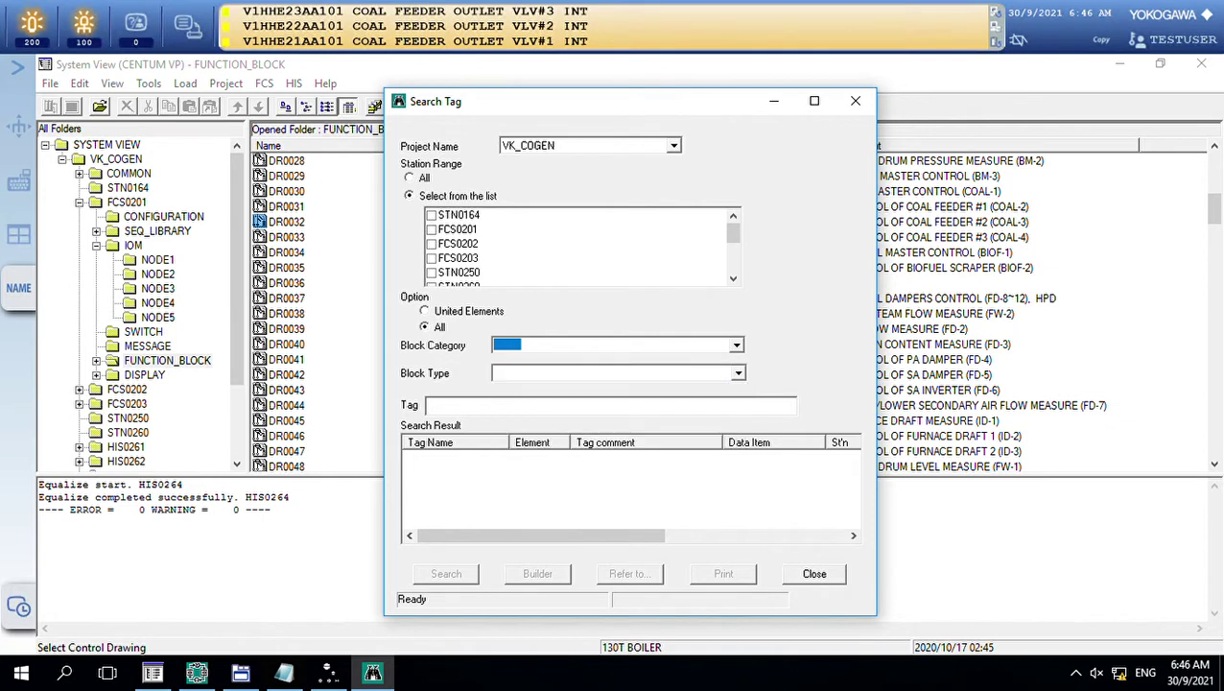
{"action": "left_click", "coordinate": [499, 405]}
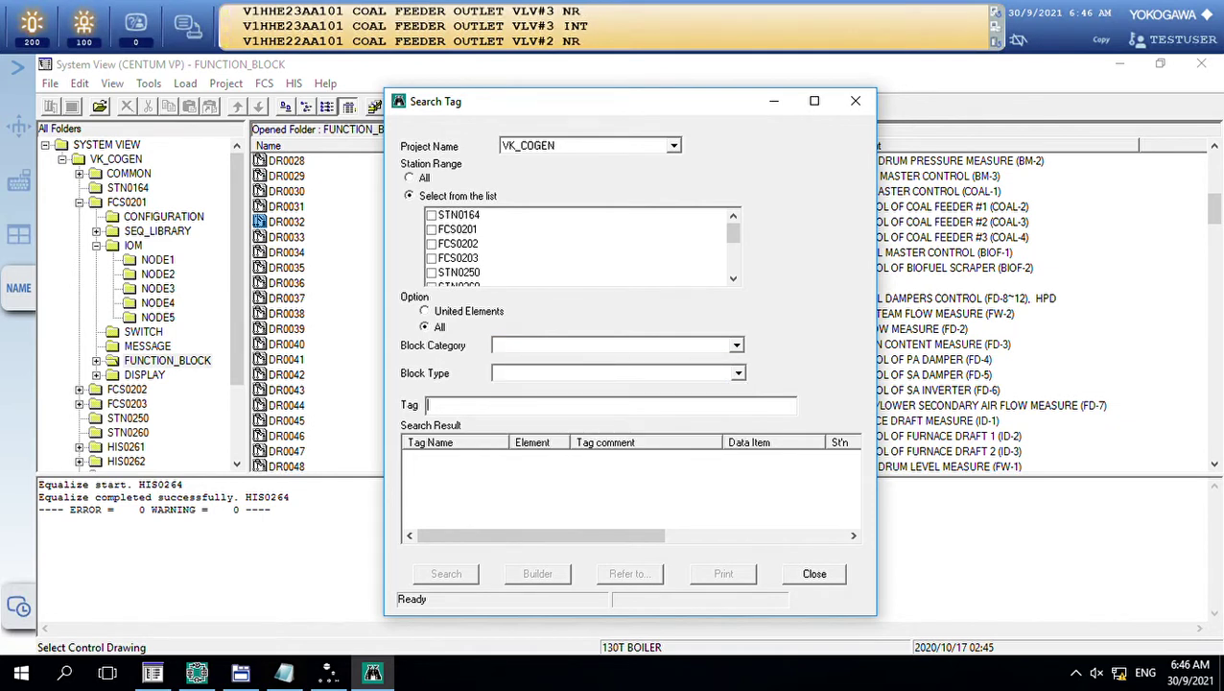
{"action": "key", "text": "ctrl+v"}
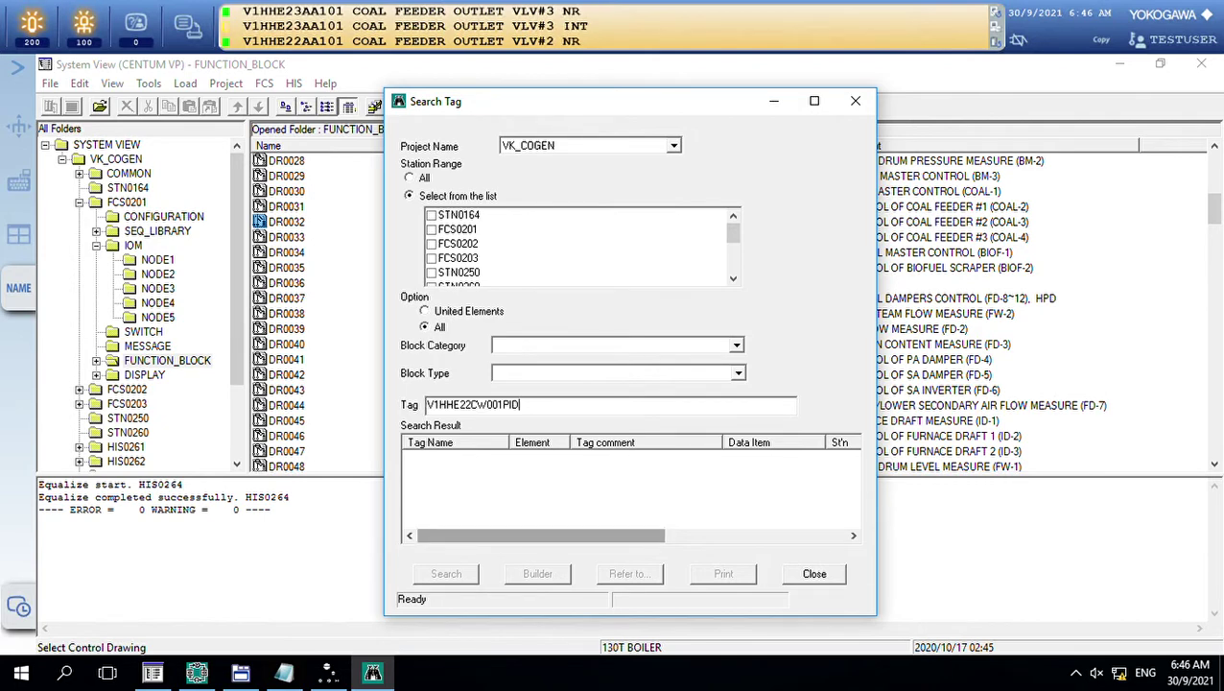
{"action": "key", "text": "super+Return"}
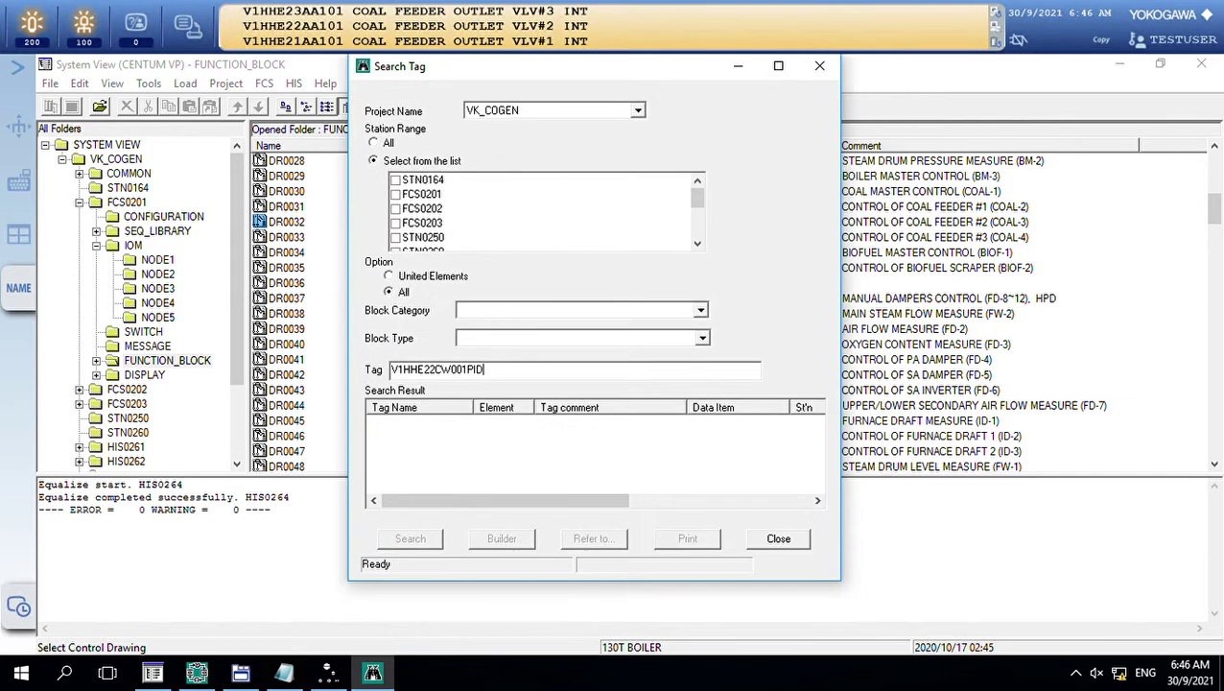
{"action": "key", "text": "Return"}
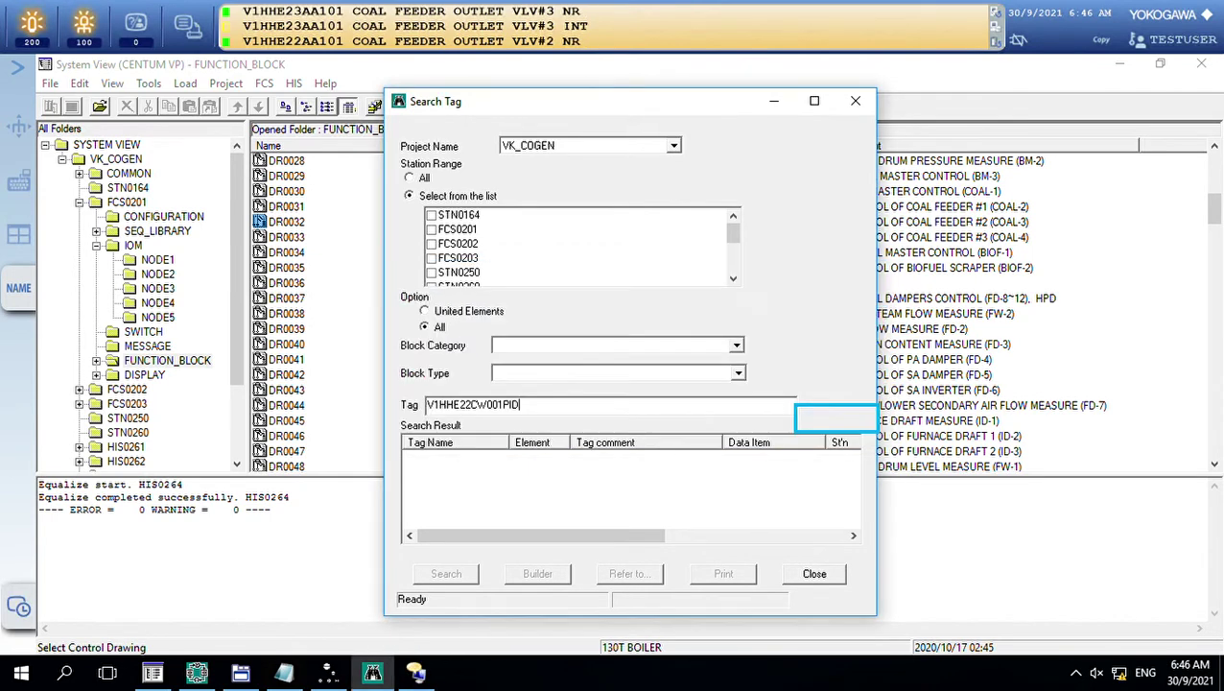
{"action": "key", "text": "super"}
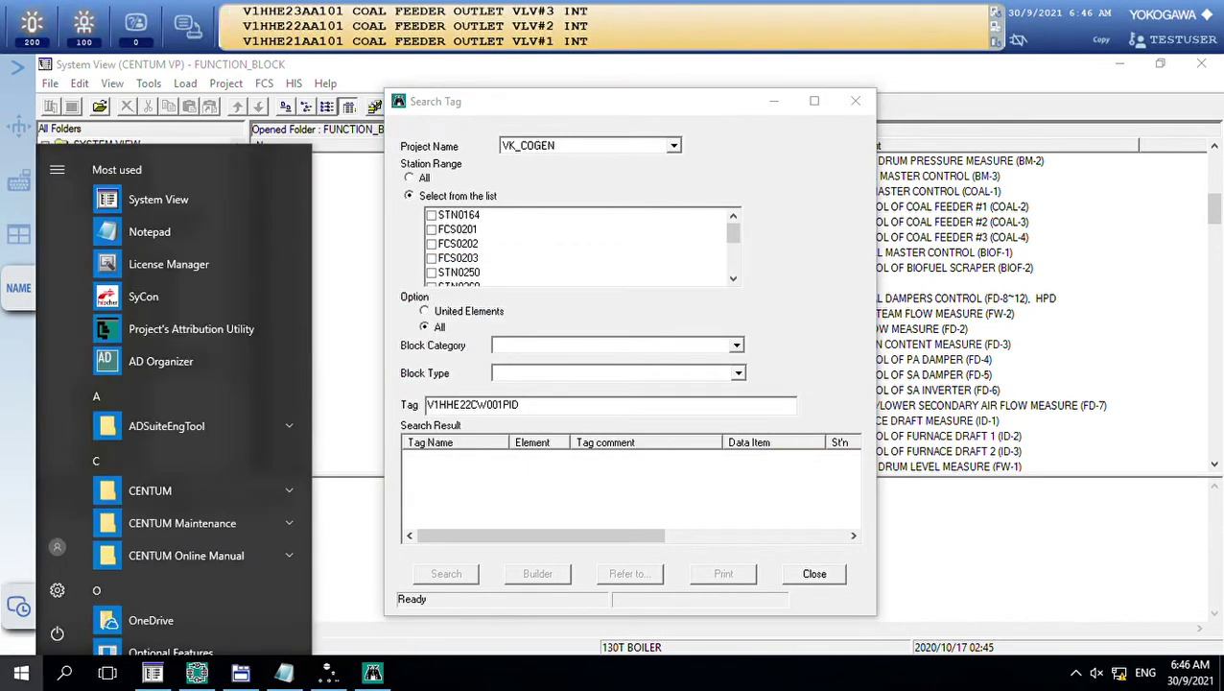
{"action": "key", "text": "super"}
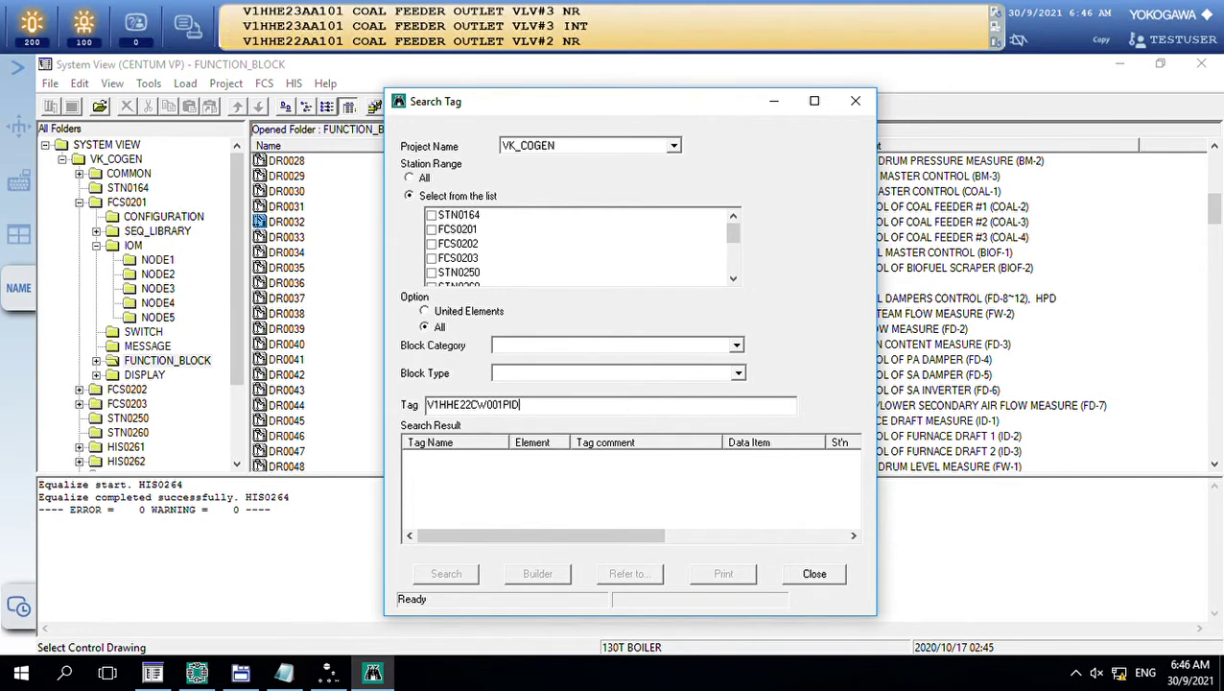
{"action": "left_click_drag", "start_coordinate": [594, 101], "coordinate": [503, 89]}
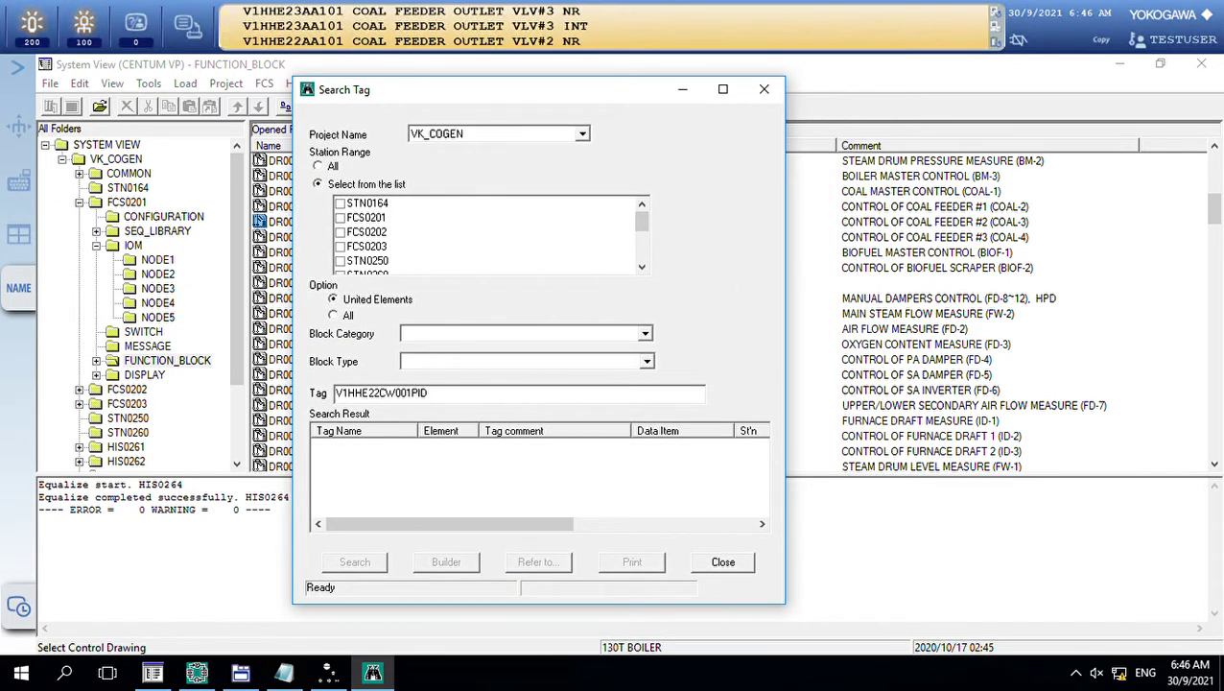
{"action": "left_click", "coordinate": [763, 89]}
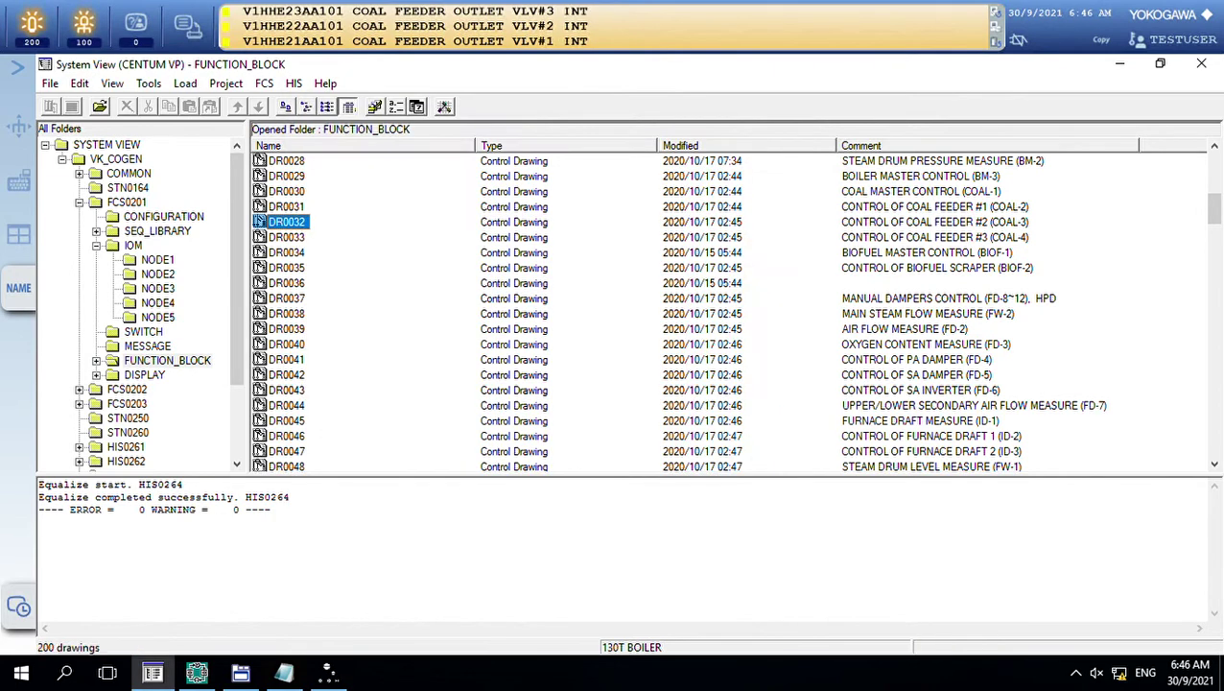
Step: Run a search by name for tag V1HHE22CW001PID across all stations of project VK_COGEN
{"action": "left_click", "coordinate": [149, 84]}
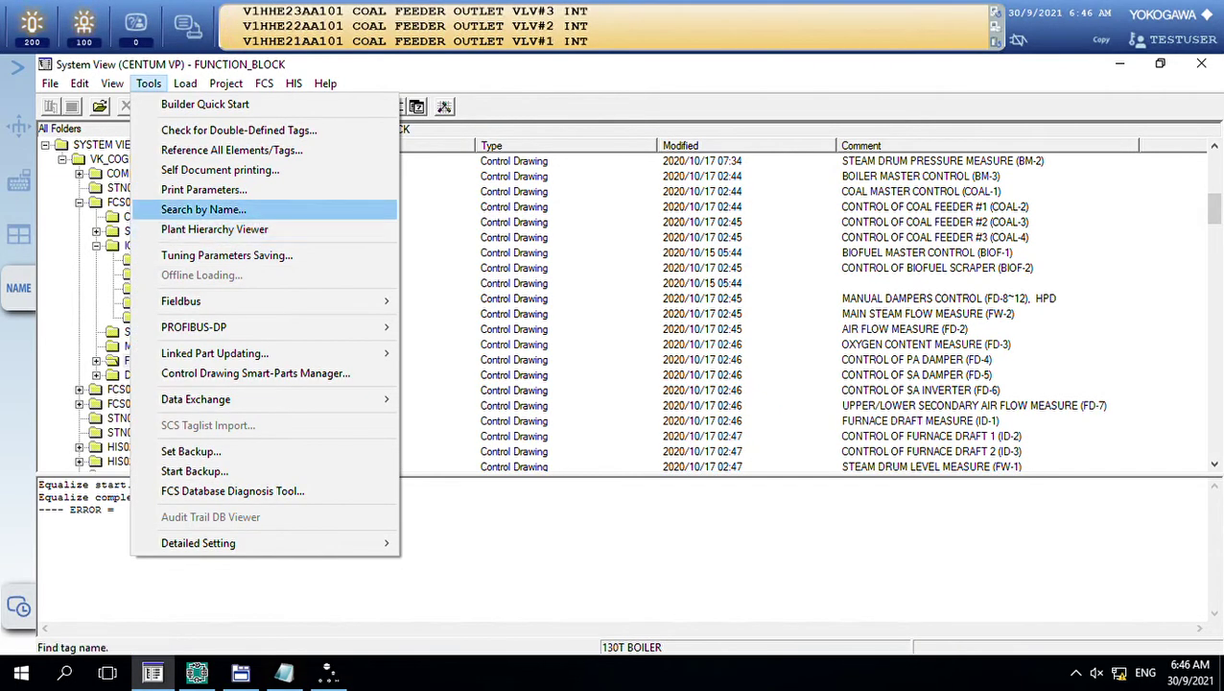
{"action": "key", "text": "Return"}
{"action": "left_click", "coordinate": [508, 405]}
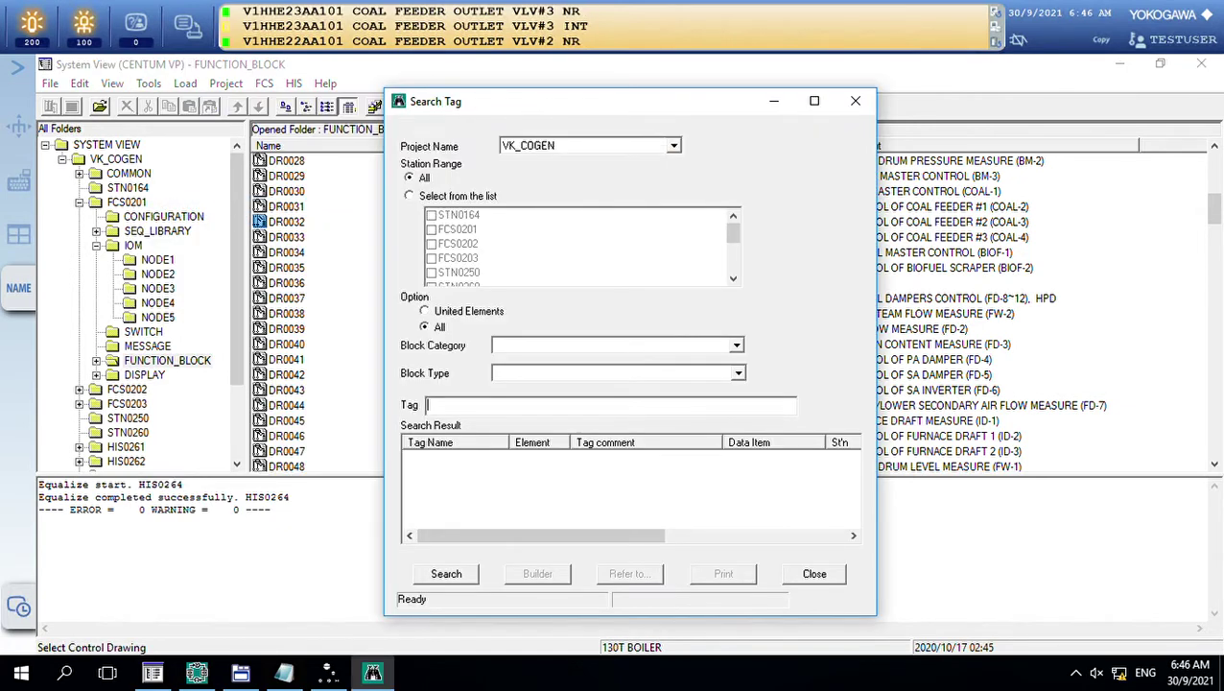
{"action": "type", "text": "V1HHE22CW001PID"}
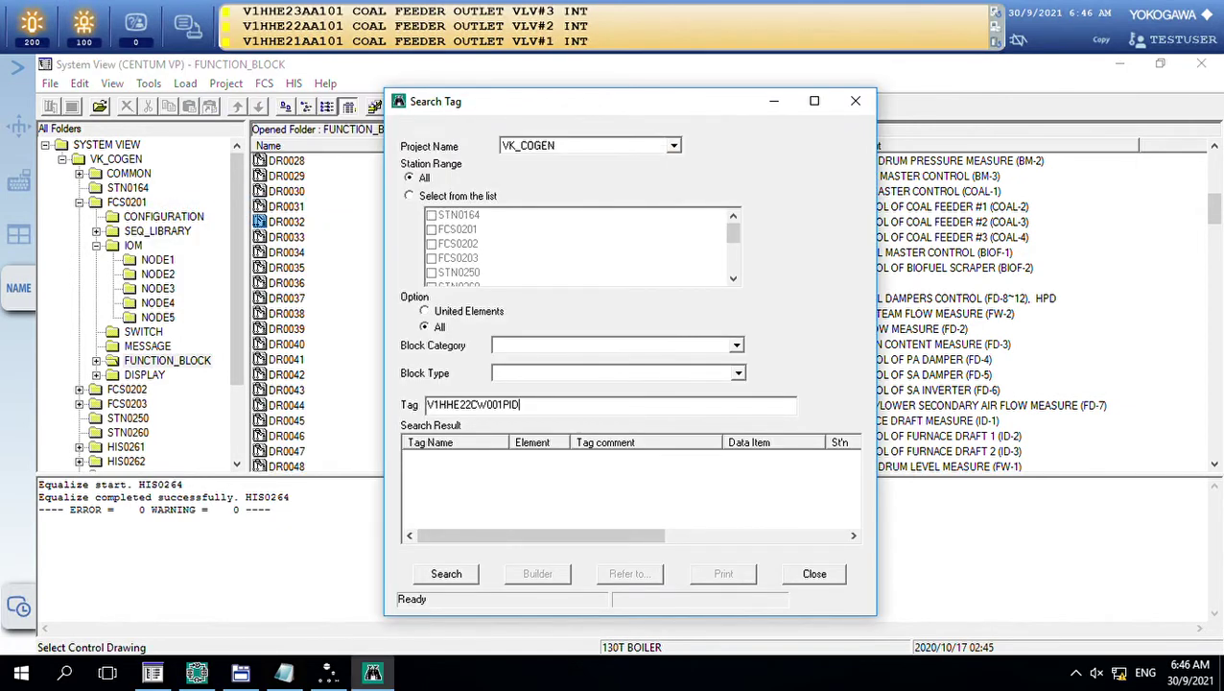
{"action": "key", "text": "Return"}
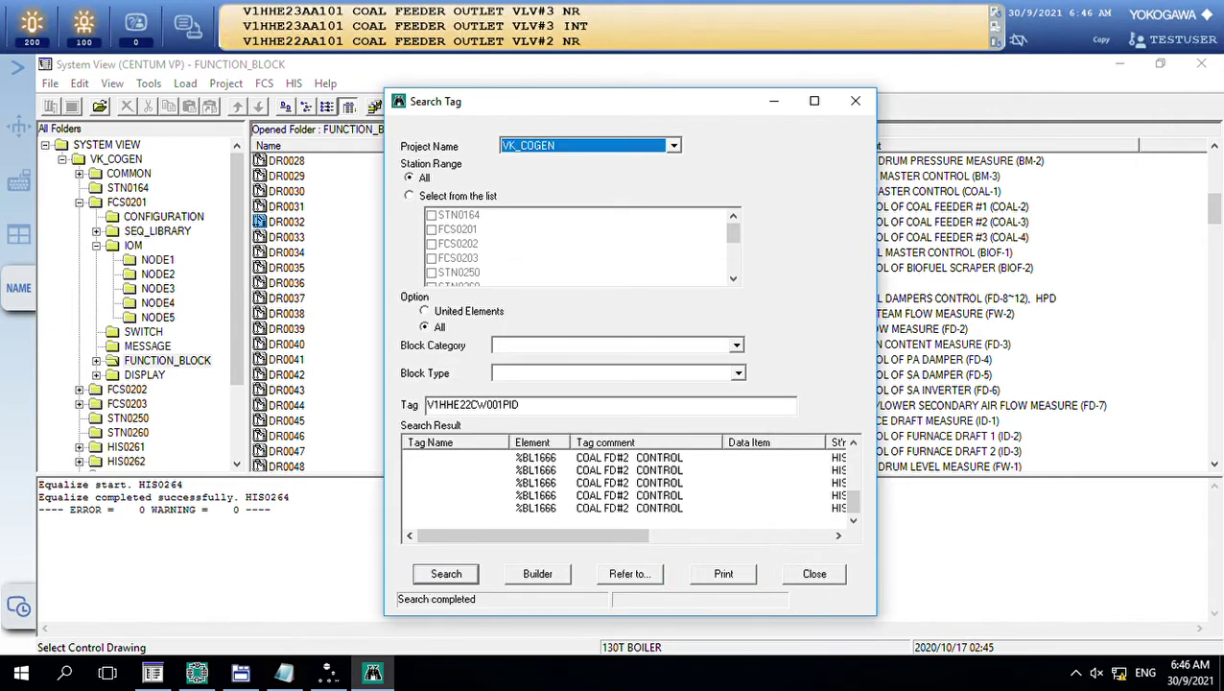
Step: Maximize the Search Tag window and examine the results for the control station drawings, trend files and graphic files
{"action": "left_click", "coordinate": [814, 100]}
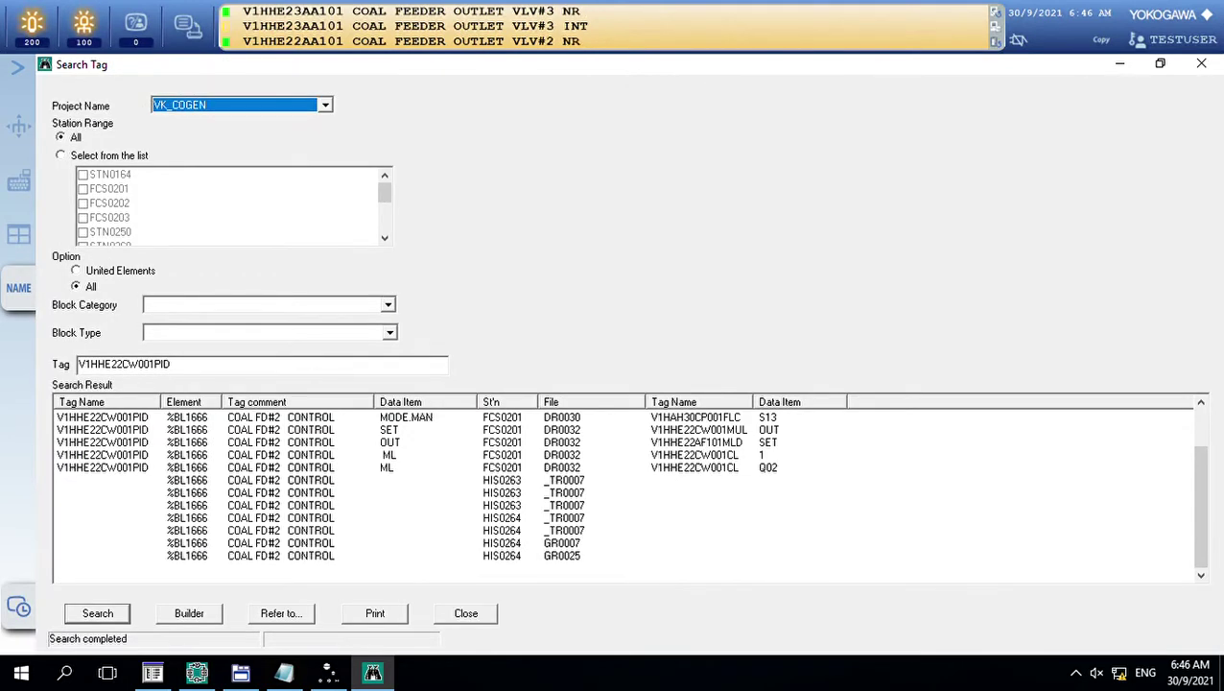
{"action": "left_click", "coordinate": [450, 417]}
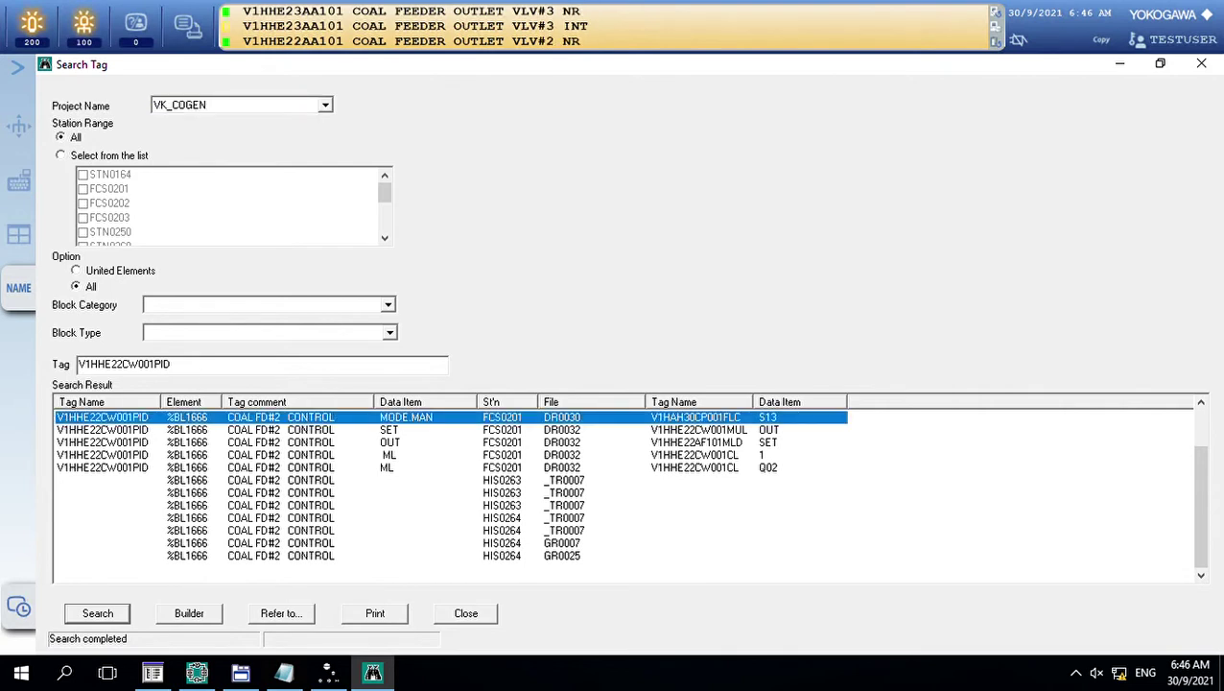
{"action": "left_click", "coordinate": [500, 479]}
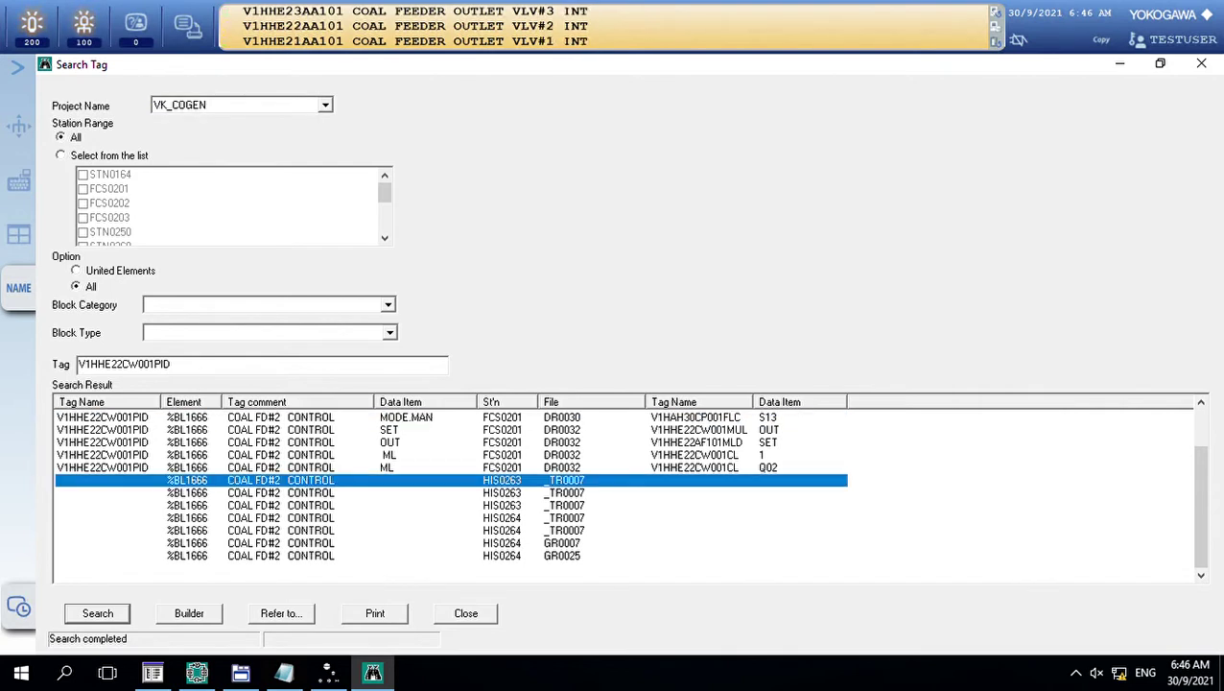
{"action": "left_click", "coordinate": [561, 543]}
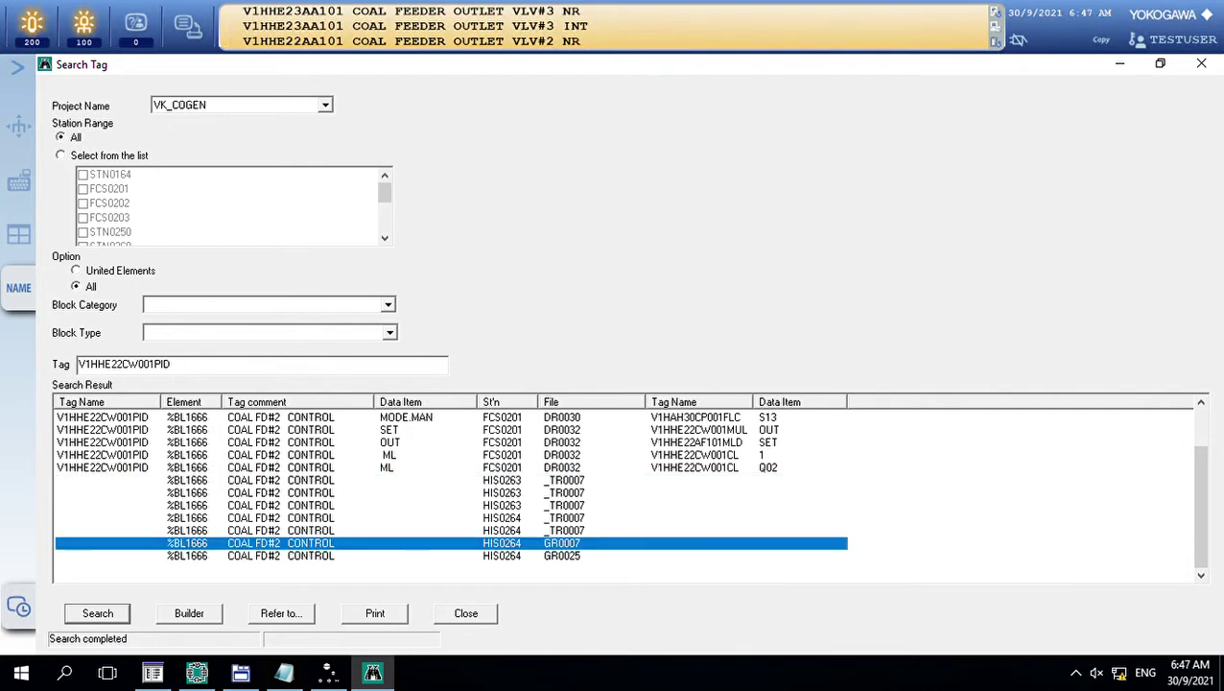
Step: Open the Control Drawing/Function Block Overview for the MODE.MAN search result in DR0030
{"action": "right_click", "coordinate": [554, 419]}
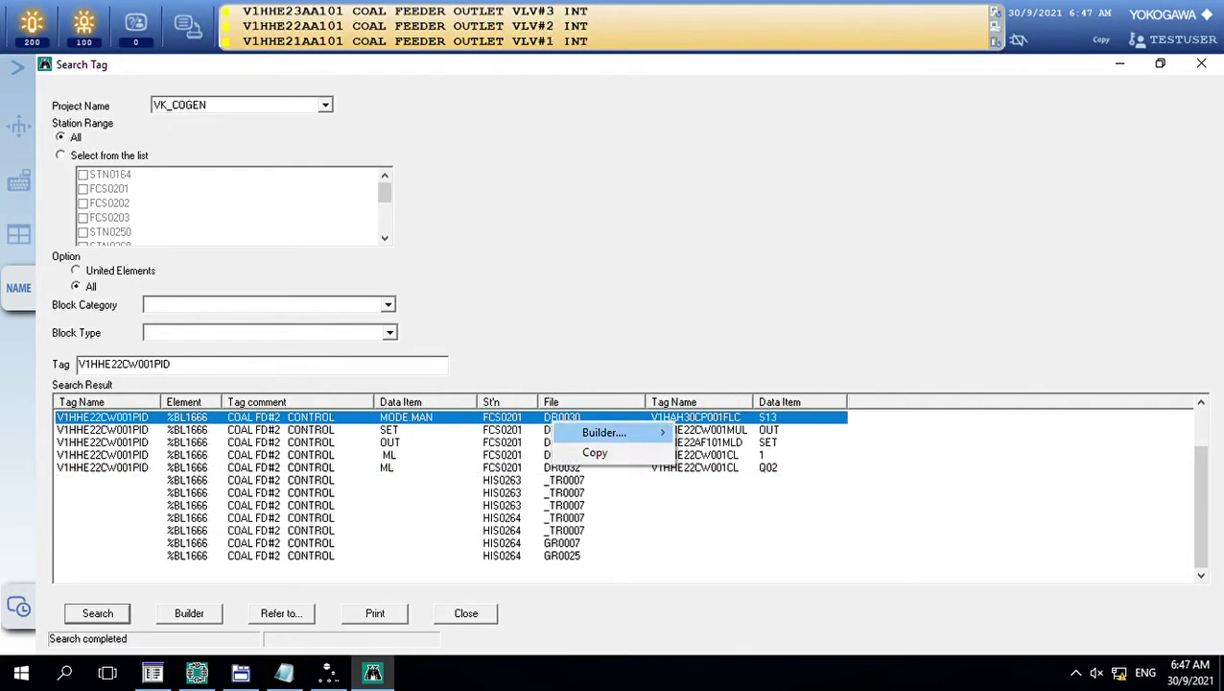
{"action": "mouse_move", "coordinate": [604, 433]}
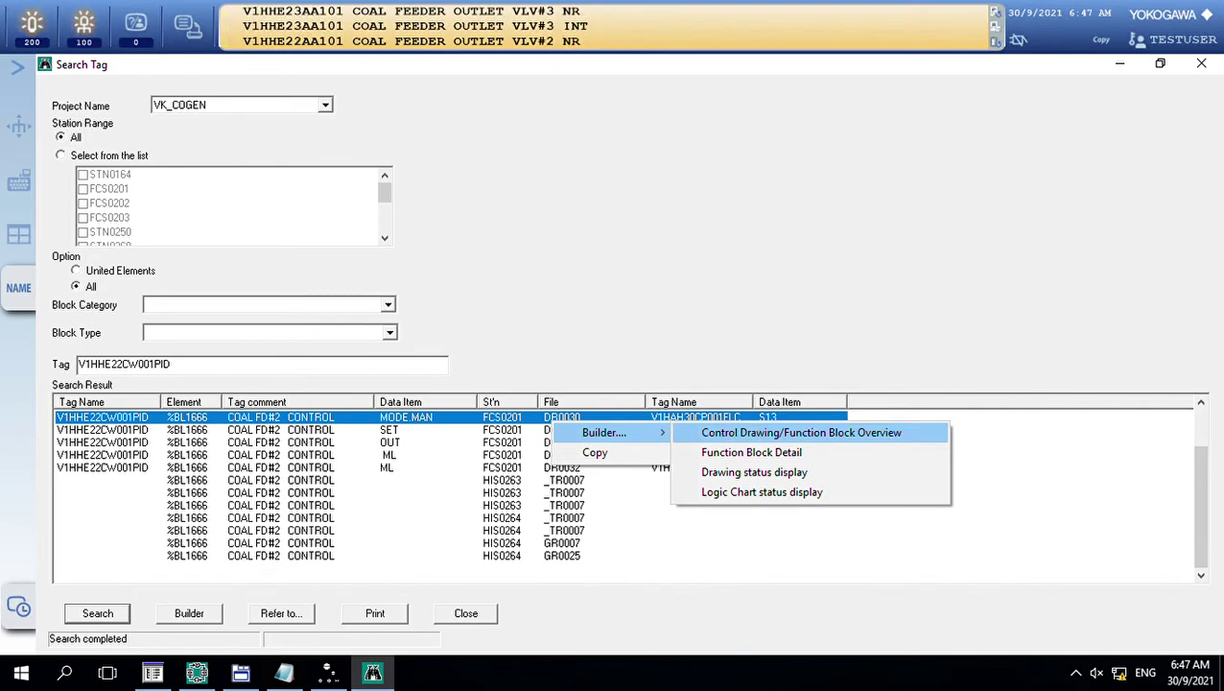
{"action": "left_click", "coordinate": [801, 433]}
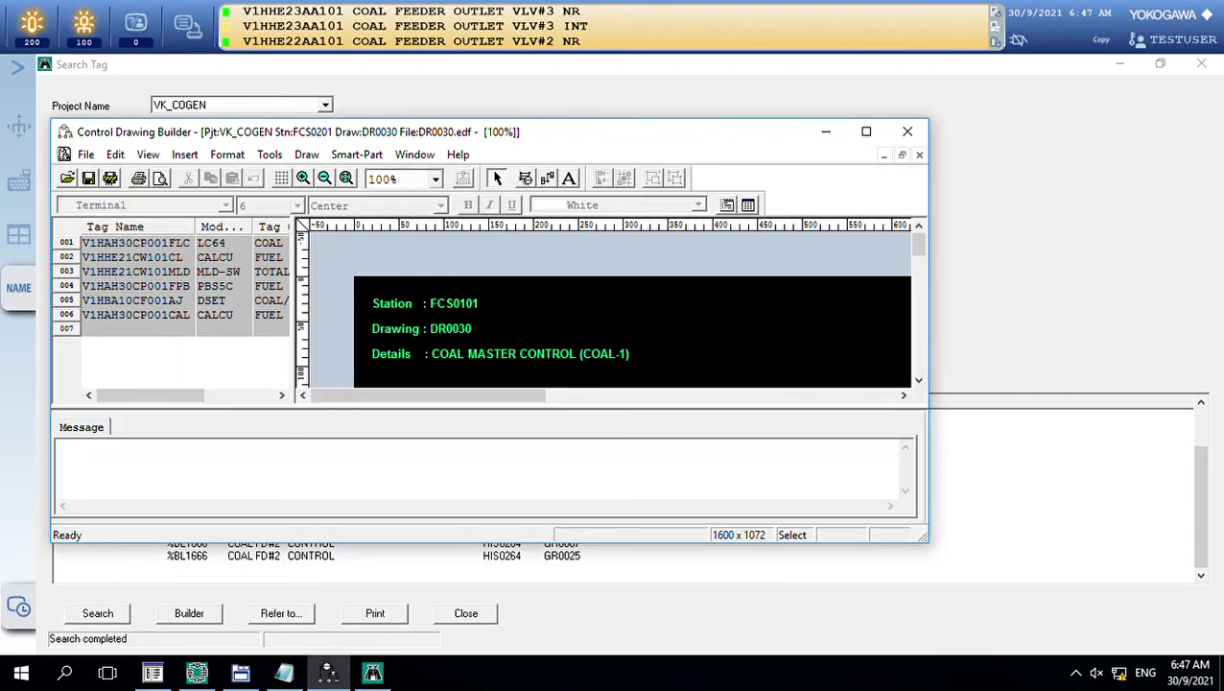
Step: Maximize drawing DR0030 and examine the coal master control logic down to the three coal feeder outputs
{"action": "left_click", "coordinate": [866, 131]}
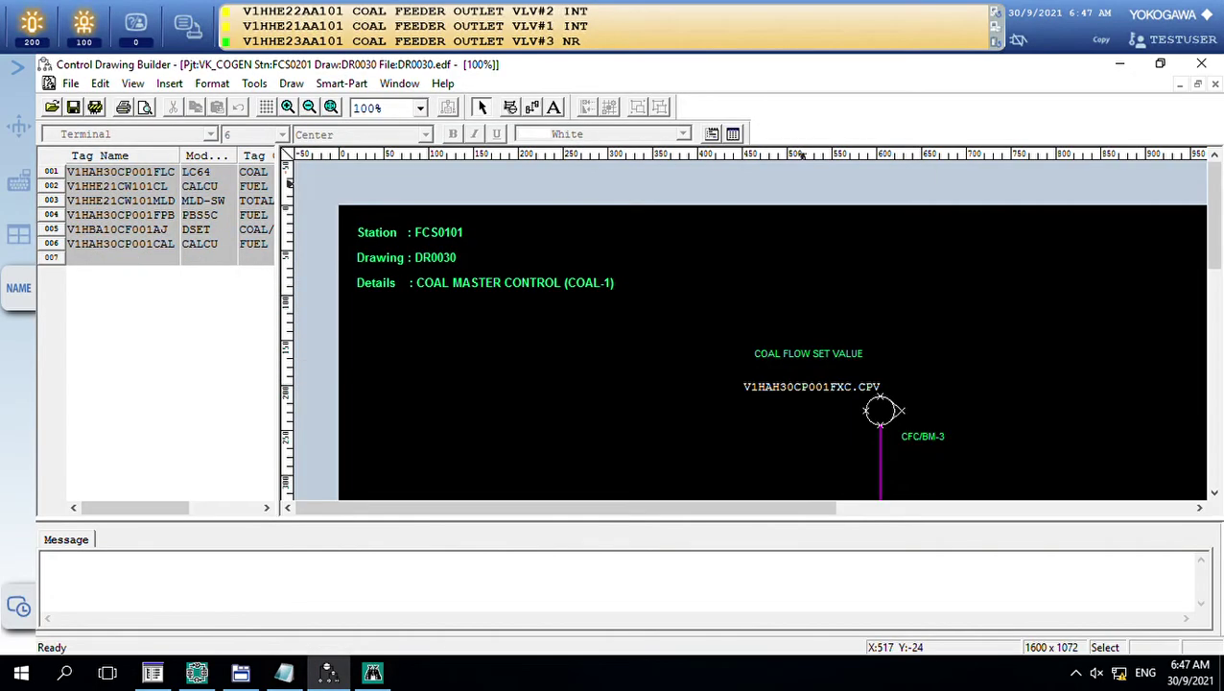
{"action": "scroll", "coordinate": [887, 155], "scroll_direction": "down", "scroll_amount": 5}
{"action": "scroll", "coordinate": [887, 317], "scroll_direction": "down", "scroll_amount": 2}
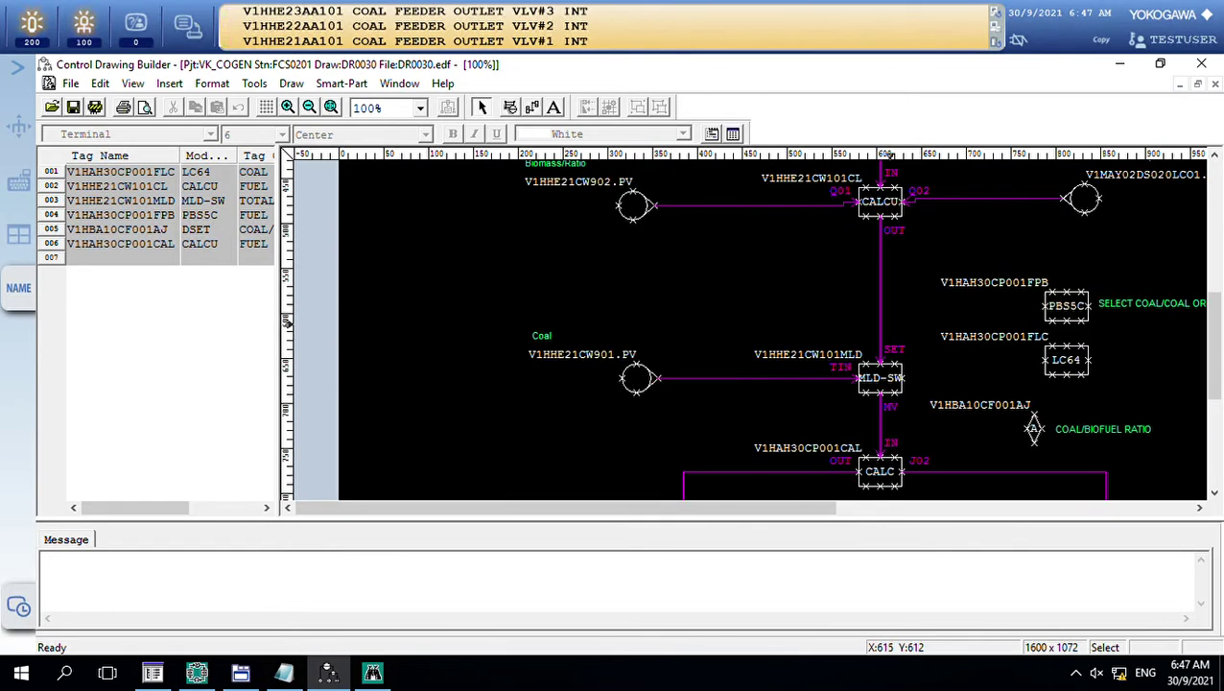
{"action": "scroll", "coordinate": [888, 316], "scroll_direction": "down", "scroll_amount": 4}
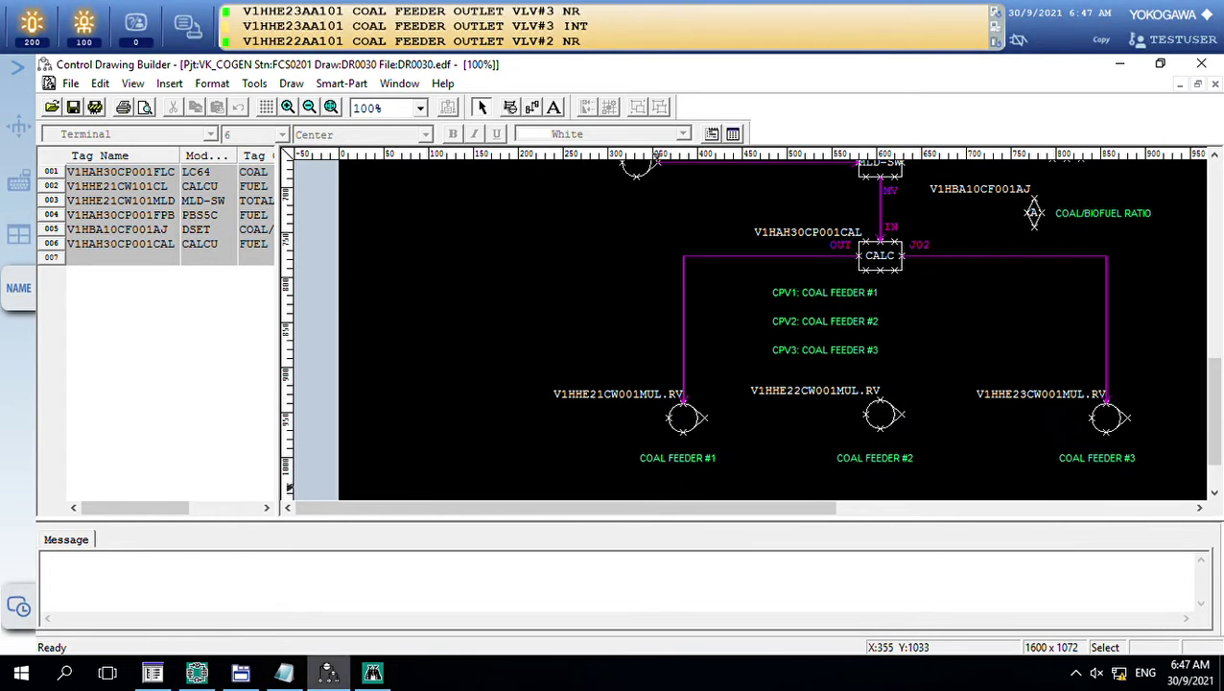
Step: Compare drawing DR0030 with the Search Tag results, then bring the drawing back to the front
{"action": "left_click", "coordinate": [372, 673]}
{"action": "left_click", "coordinate": [328, 673]}
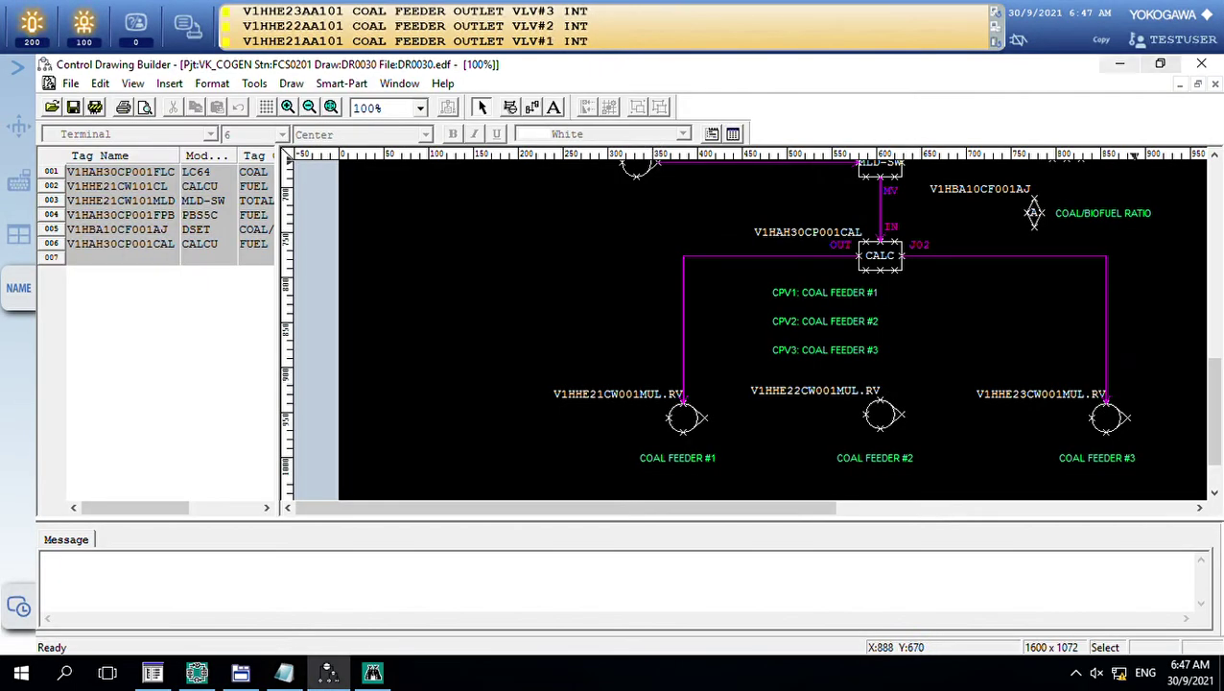
{"action": "left_click", "coordinate": [1120, 63]}
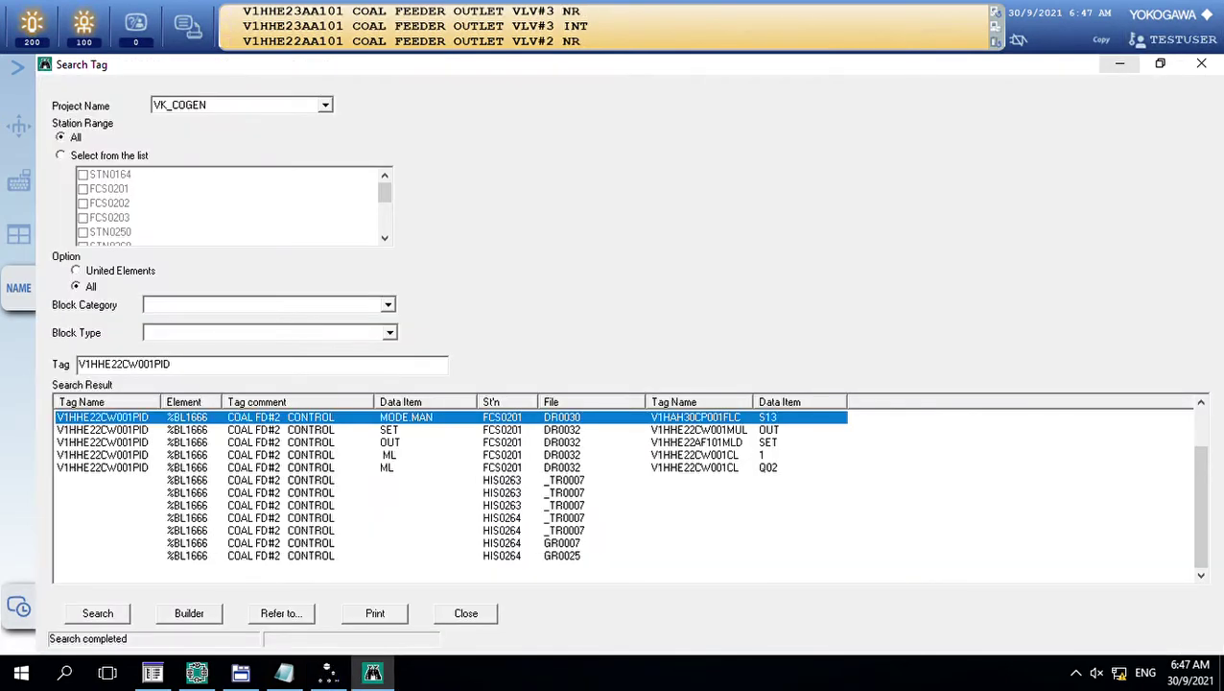
{"action": "key", "text": "alt+Tab"}
{"action": "left_click", "coordinate": [328, 673]}
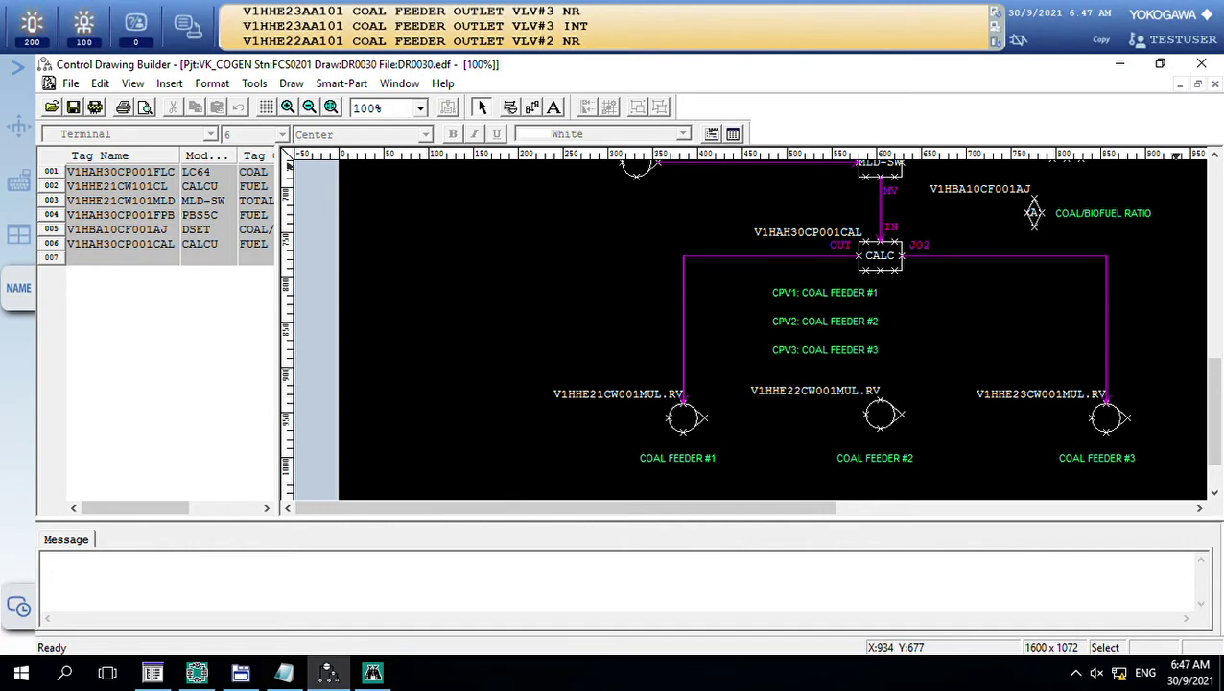
Step: Close drawing DR0030 and return to the already opened drawing DR0032
{"action": "left_click", "coordinate": [1160, 63]}
{"action": "left_click", "coordinate": [1054, 109]}
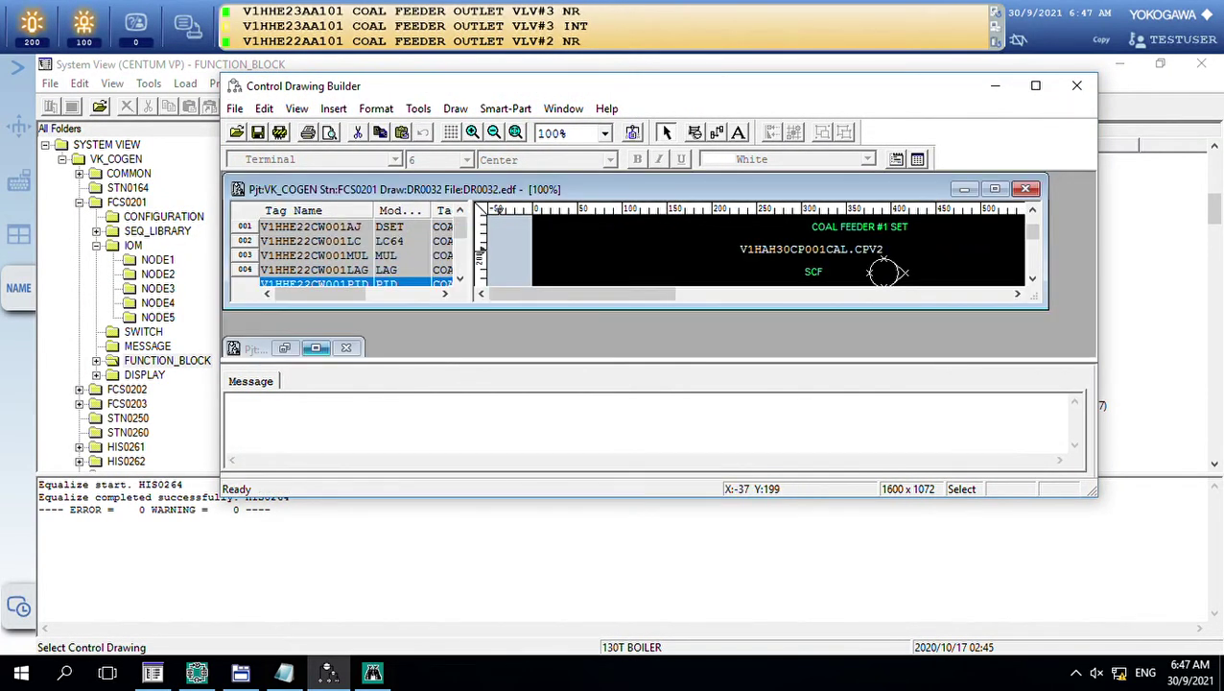
{"action": "left_click", "coordinate": [285, 347]}
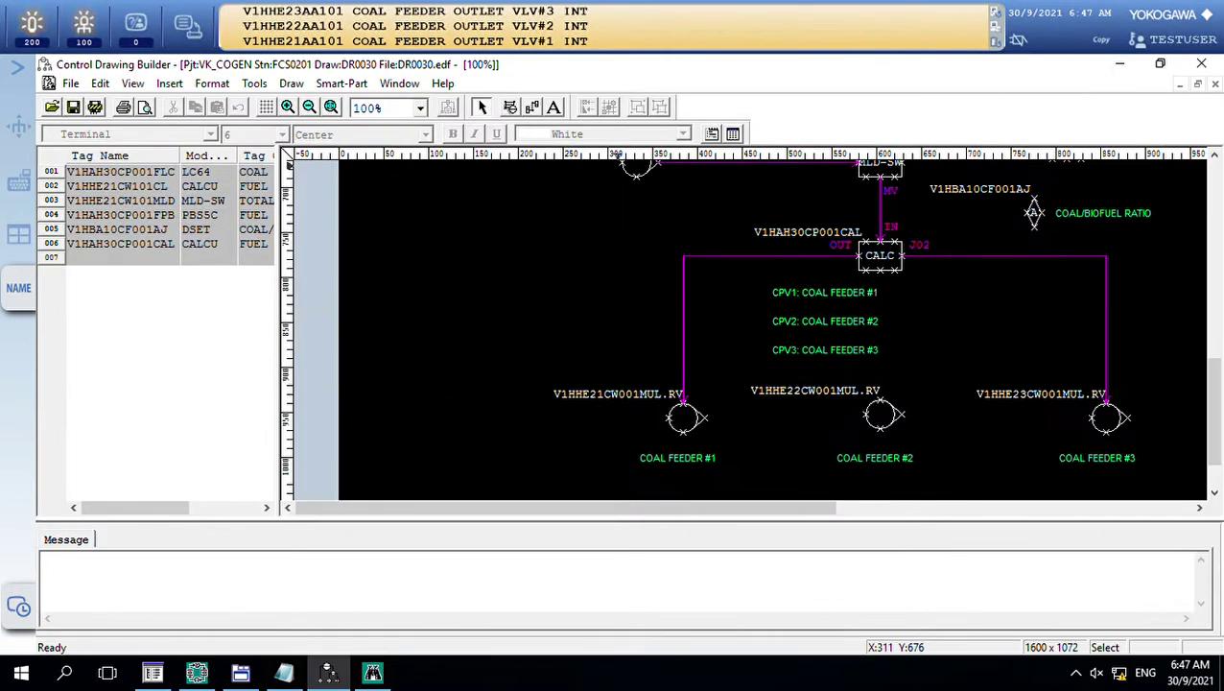
{"action": "scroll", "coordinate": [907, 331], "scroll_direction": "up", "scroll_amount": 5}
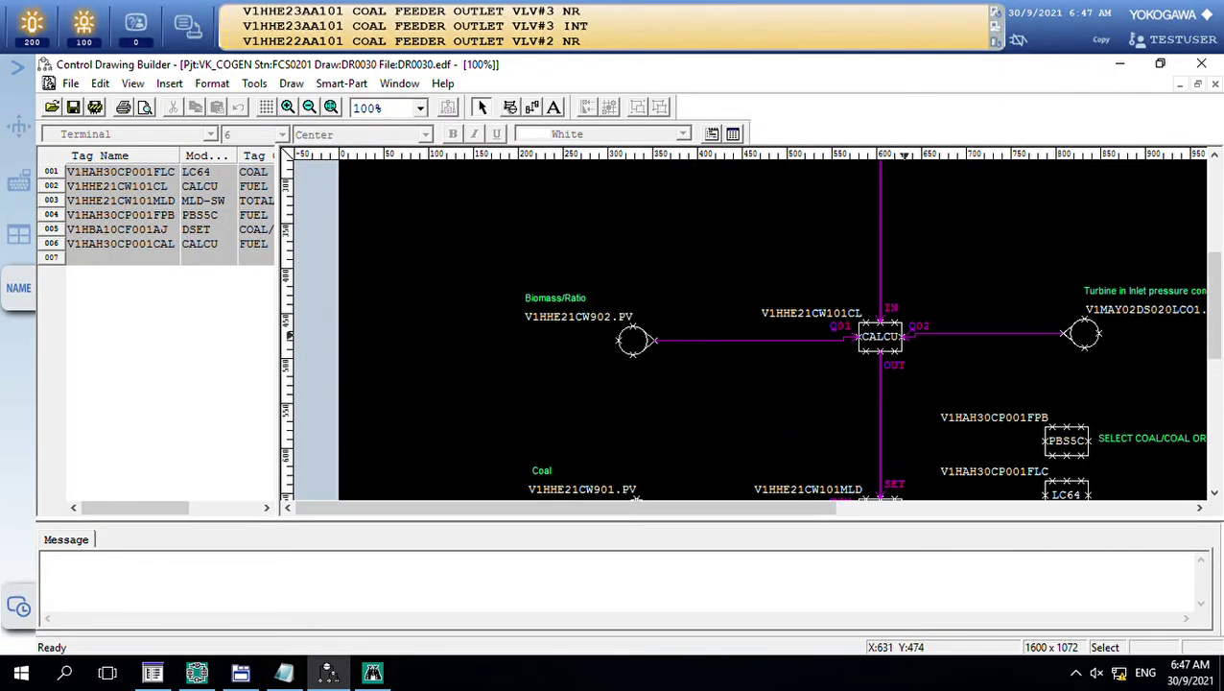
{"action": "left_click", "coordinate": [1215, 85]}
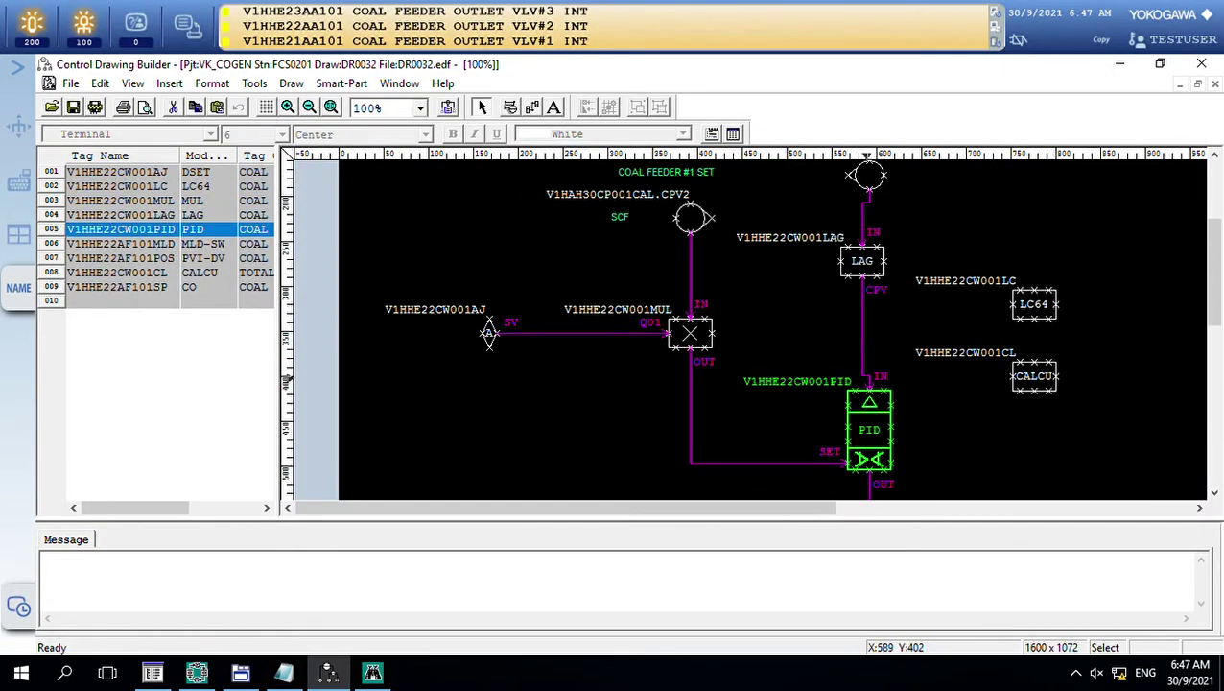
Step: Highlight the common prefix V1HHE22CW001 in the LAG block's tag name, leaving the name unedited
{"action": "left_click", "coordinate": [785, 391]}
{"action": "left_click", "coordinate": [787, 235]}
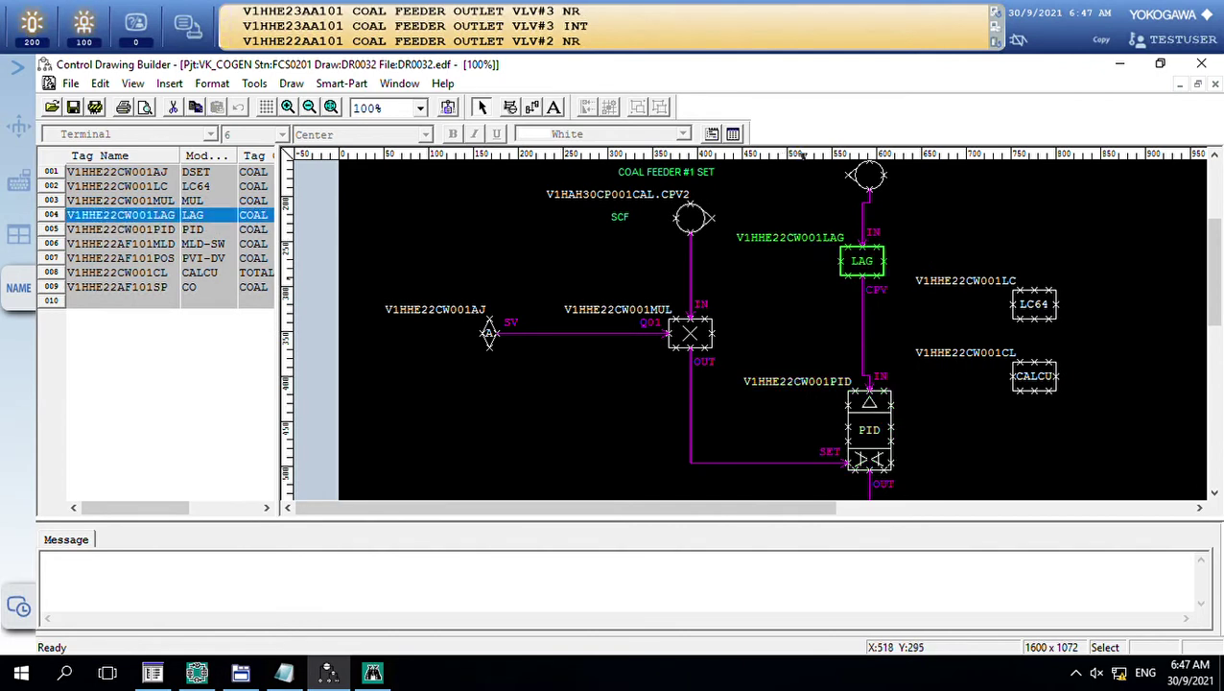
{"action": "scroll", "coordinate": [792, 315], "scroll_direction": "up", "scroll_amount": 1}
{"action": "scroll", "coordinate": [792, 316], "scroll_direction": "up", "scroll_amount": 1}
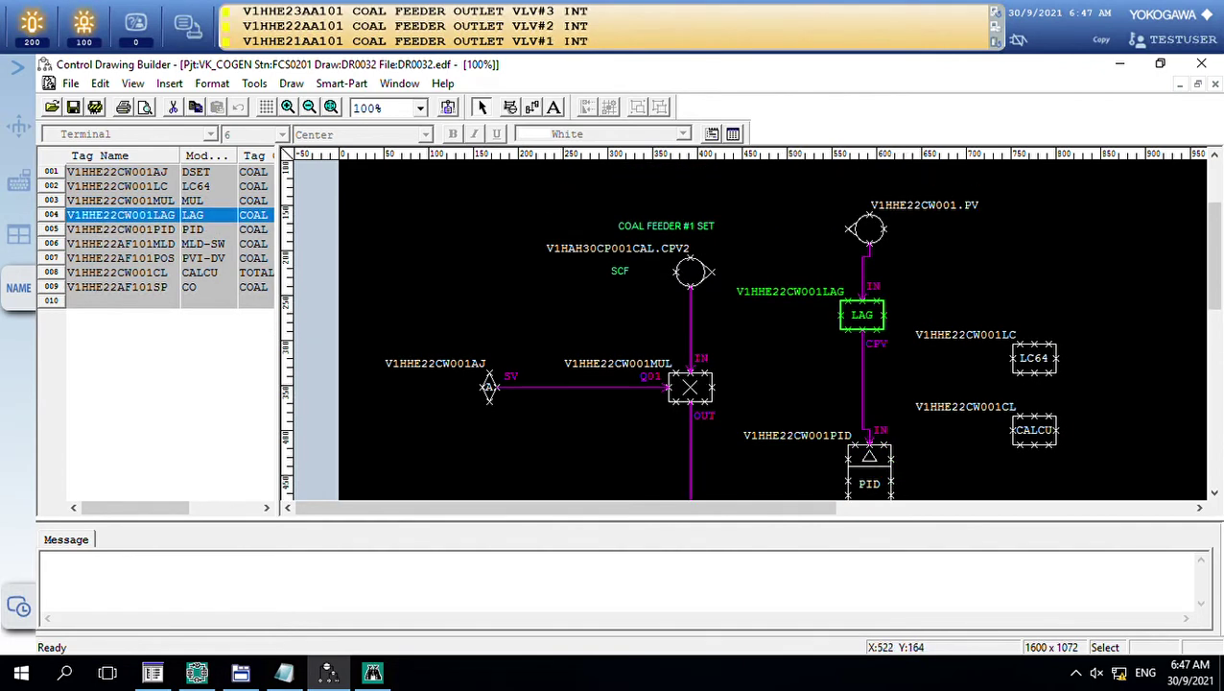
{"action": "double_click", "coordinate": [744, 290]}
{"action": "left_click_drag", "start_coordinate": [725, 290], "coordinate": [804, 290]}
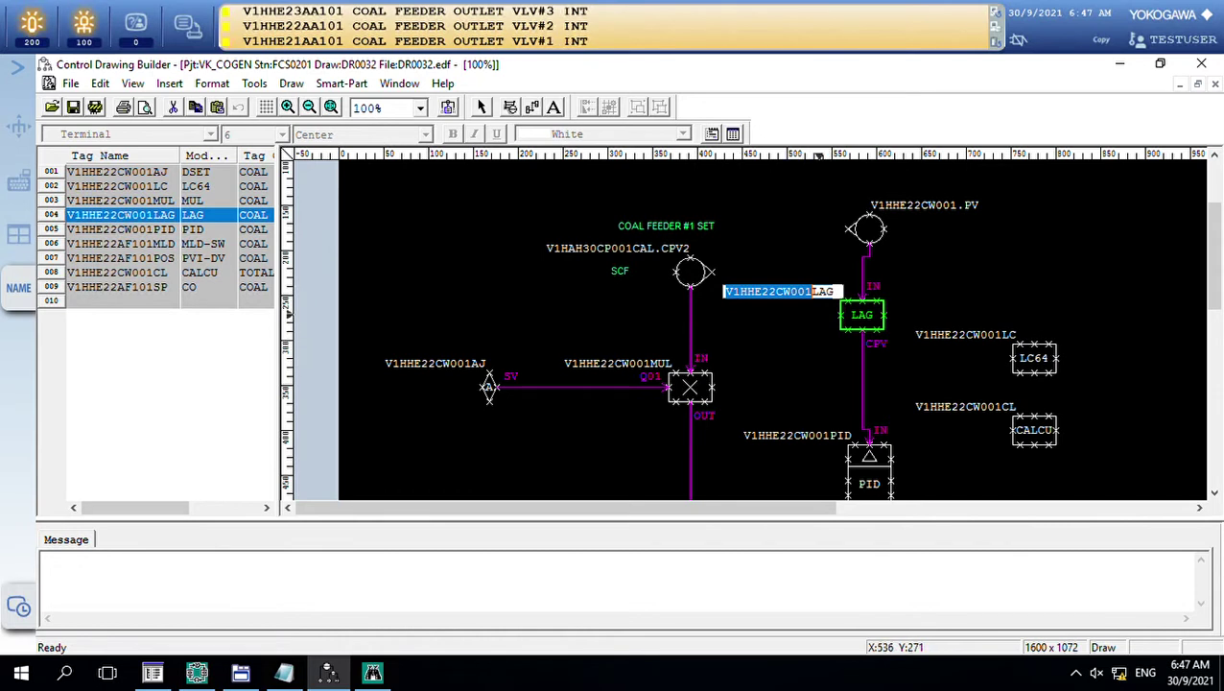
{"action": "key", "text": "Escape"}
{"action": "key", "text": "Escape"}
{"action": "left_click", "coordinate": [824, 288]}
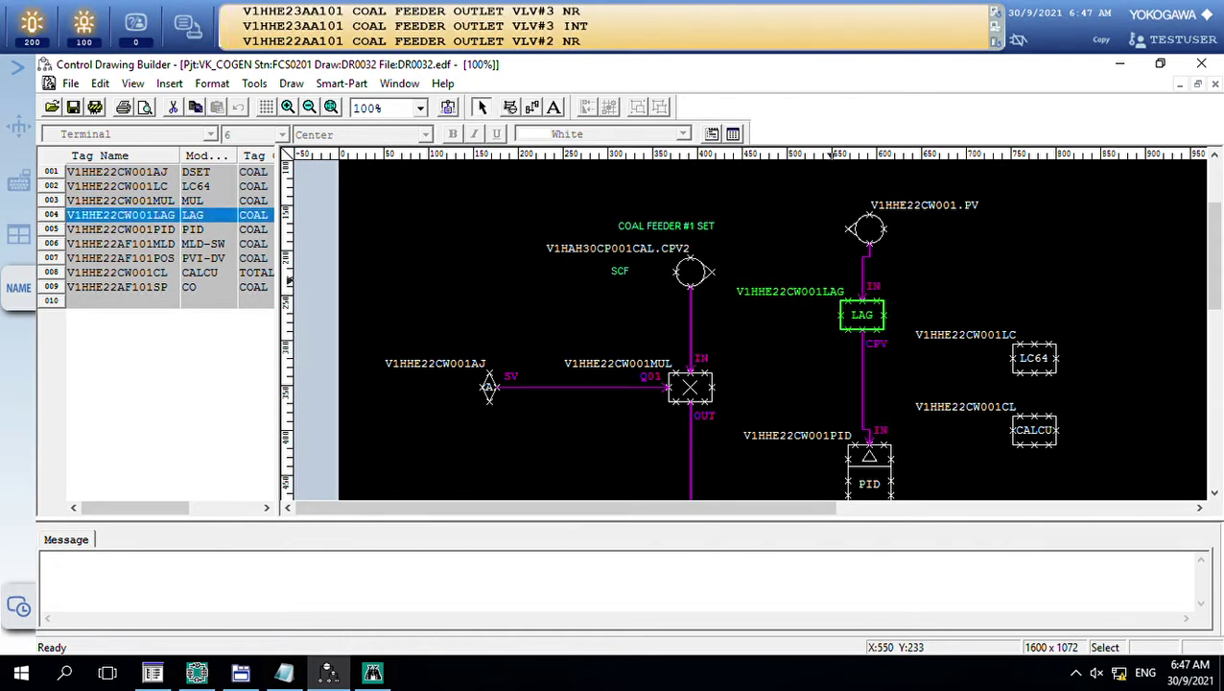
{"action": "scroll", "coordinate": [832, 273], "scroll_direction": "down", "scroll_amount": 1}
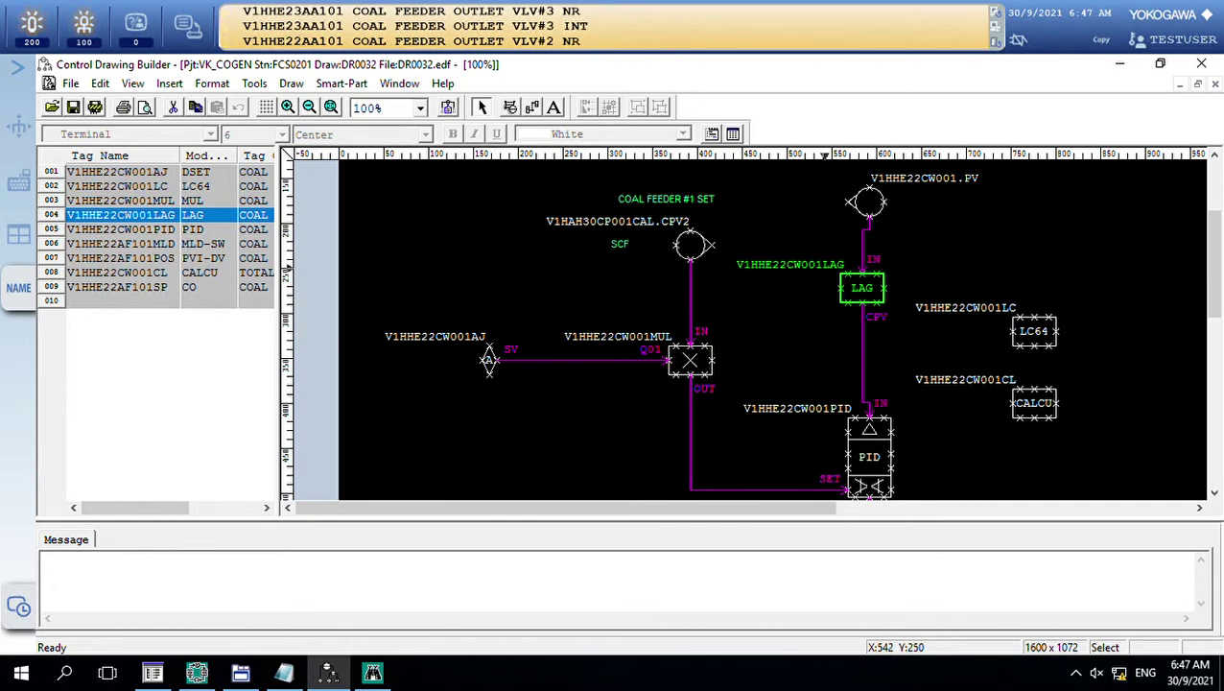
Step: Highlight the type suffix at the end of the LAG and PID blocks' tag names
{"action": "left_click", "coordinate": [822, 262]}
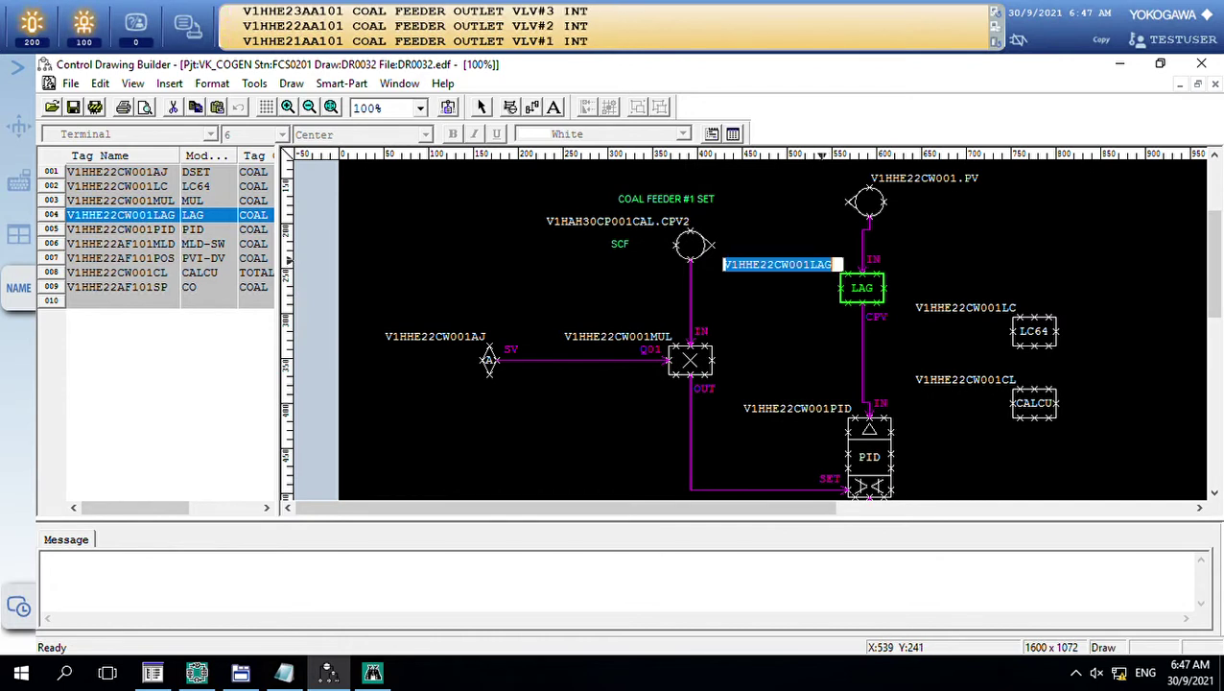
{"action": "key", "text": "Right"}
{"action": "key", "text": "shift+Left"}
{"action": "key", "text": "shift+Left"}
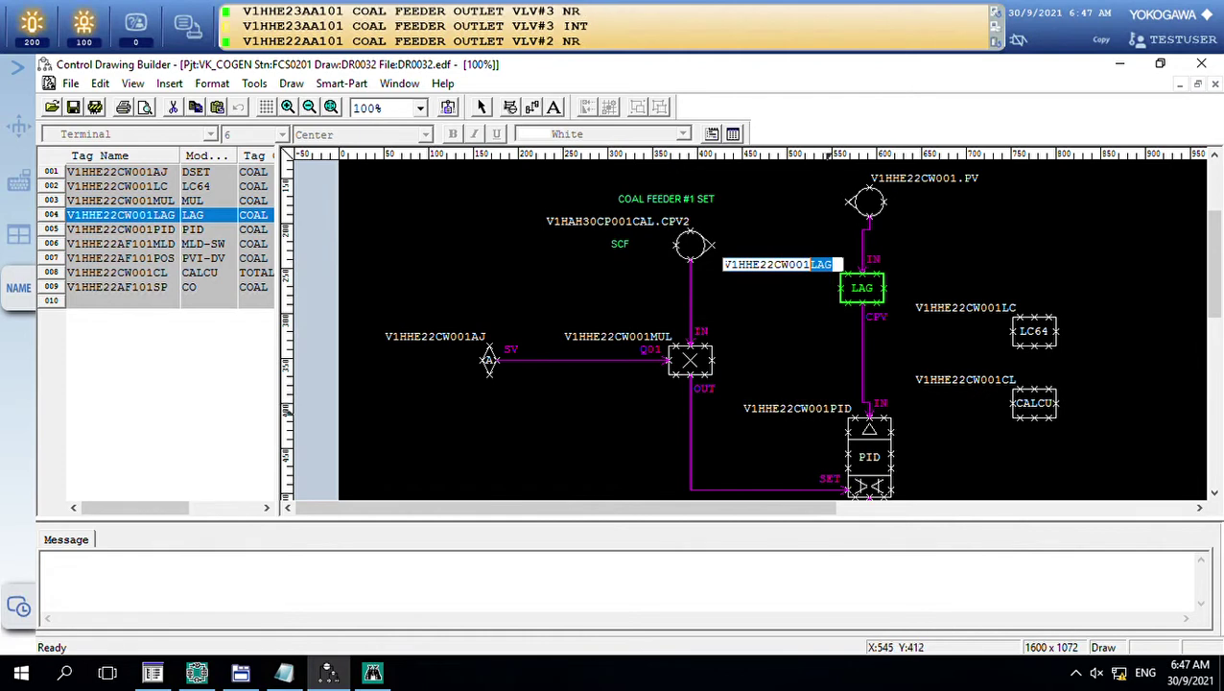
{"action": "left_click", "coordinate": [831, 404]}
{"action": "left_click", "coordinate": [831, 404]}
{"action": "key", "text": "End"}
{"action": "key", "text": "shift+Left"}
{"action": "key", "text": "shift+Left"}
{"action": "key", "text": "shift+Left"}
Step: Highlight the LC suffix in the LC64 block's tag name and leave the name unedited
{"action": "left_click", "coordinate": [1006, 307]}
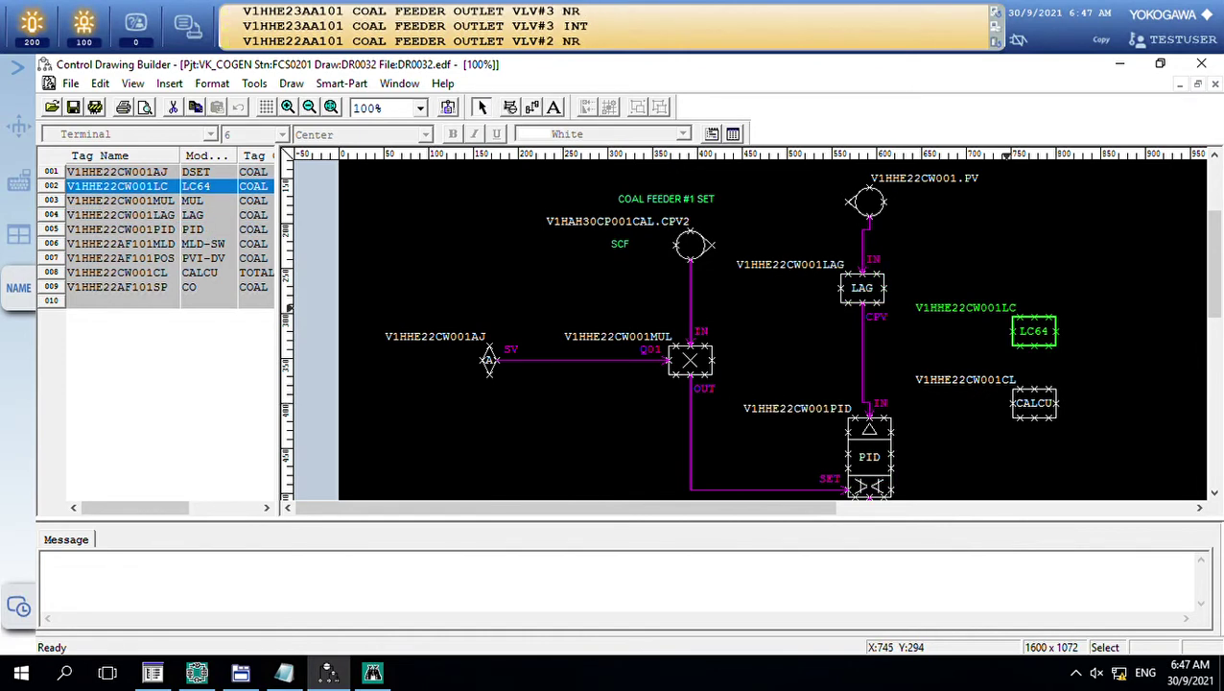
{"action": "left_click", "coordinate": [1004, 307]}
{"action": "key", "text": "End"}
{"action": "key", "text": "shift+Left"}
{"action": "key", "text": "shift+Left"}
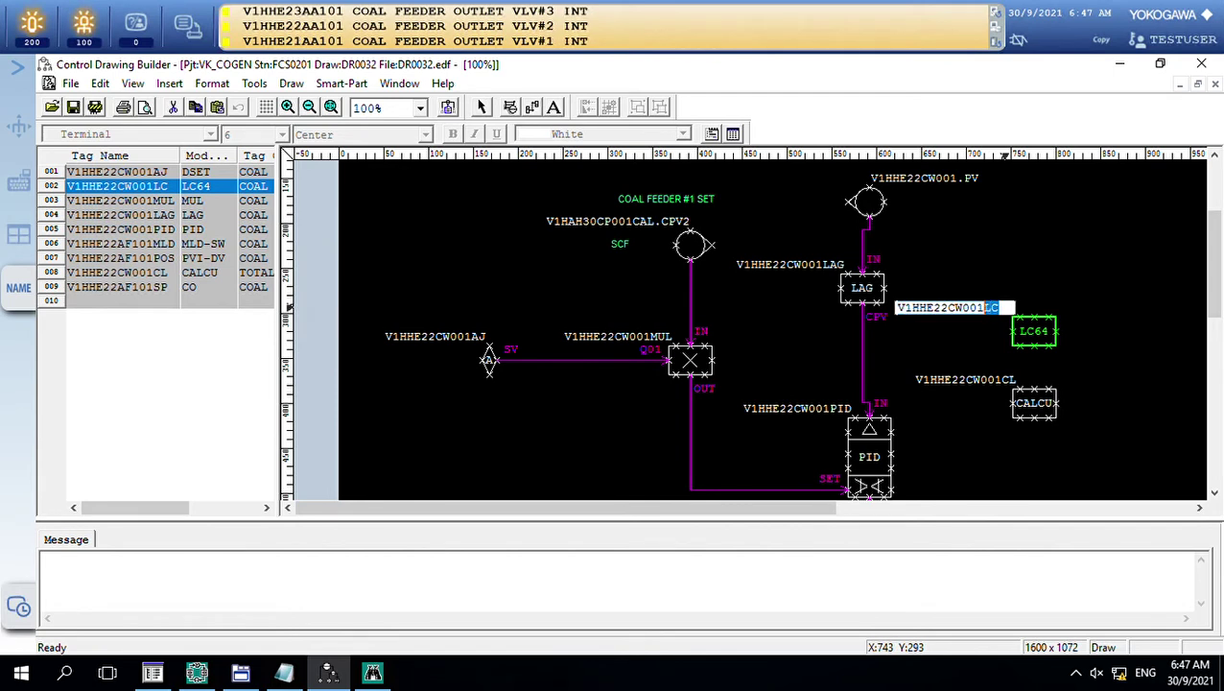
{"action": "left_click", "coordinate": [989, 379]}
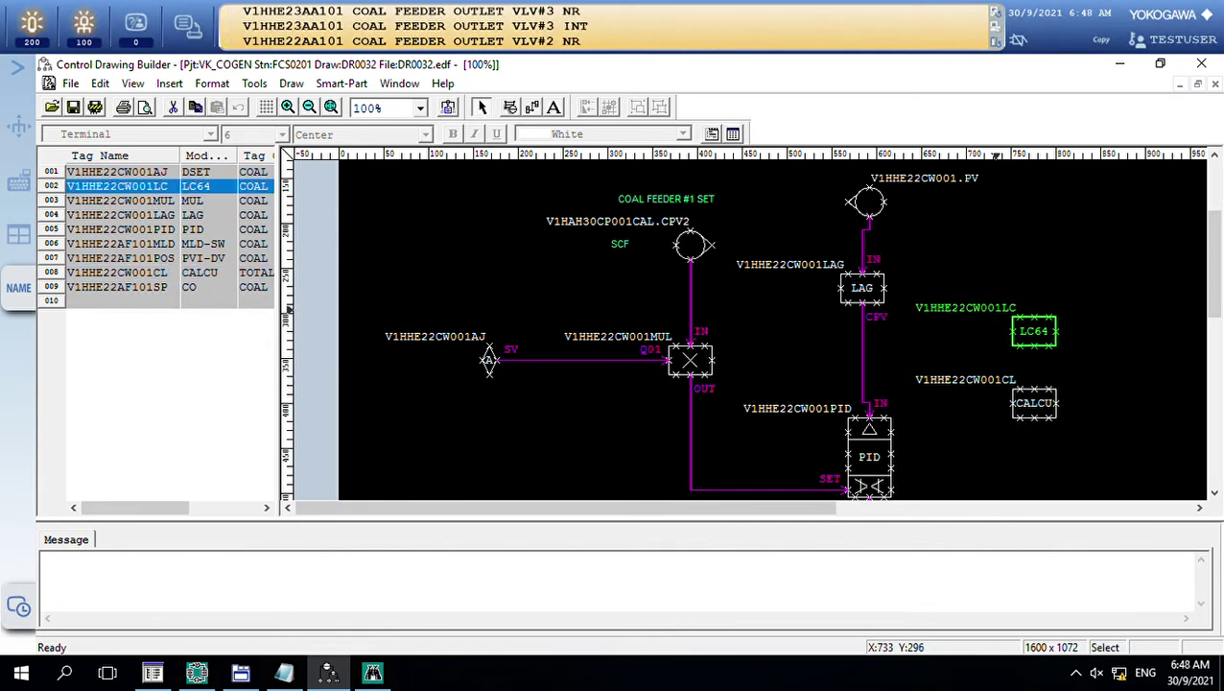
Step: Copy the prefix V1HHE22CW001 from the LAG block's tag name
{"action": "left_click", "coordinate": [750, 261]}
{"action": "double_click", "coordinate": [808, 264]}
{"action": "left_click_drag", "start_coordinate": [813, 264], "coordinate": [725, 264]}
{"action": "key", "text": "ctrl+c"}
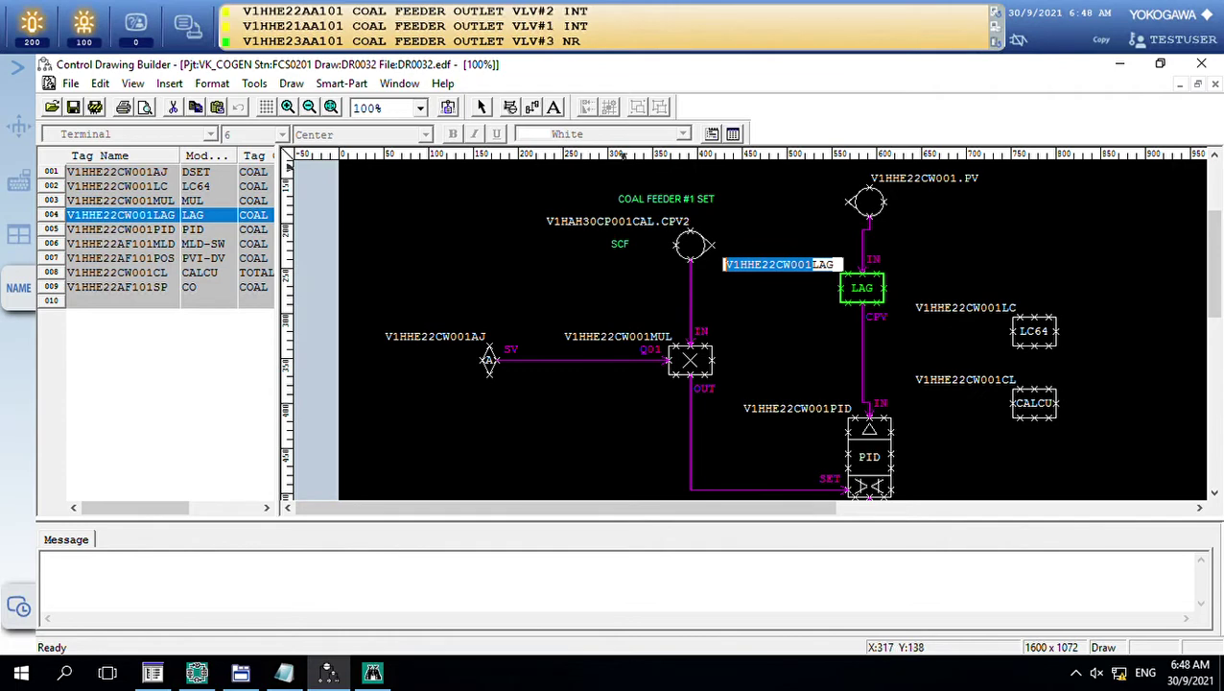
Step: Return to the Search Tag window and run a wildcard search for V1HHE22CW001* across all stations
{"action": "left_click", "coordinate": [1119, 64]}
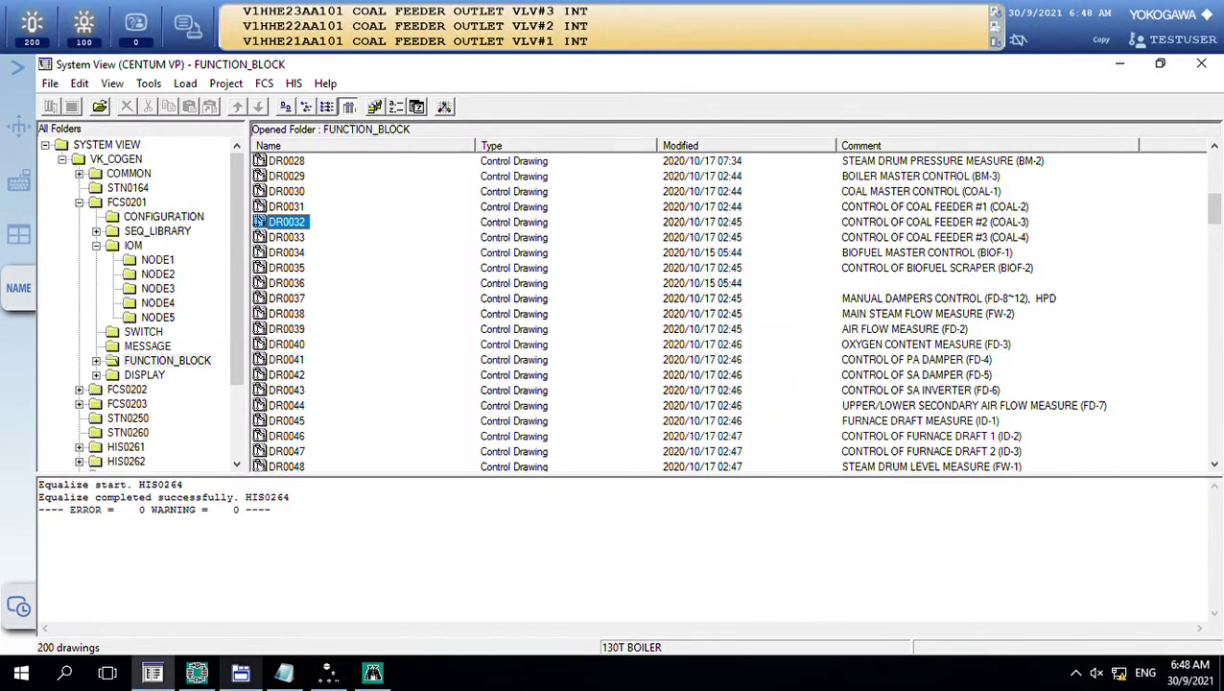
{"action": "left_click", "coordinate": [372, 674]}
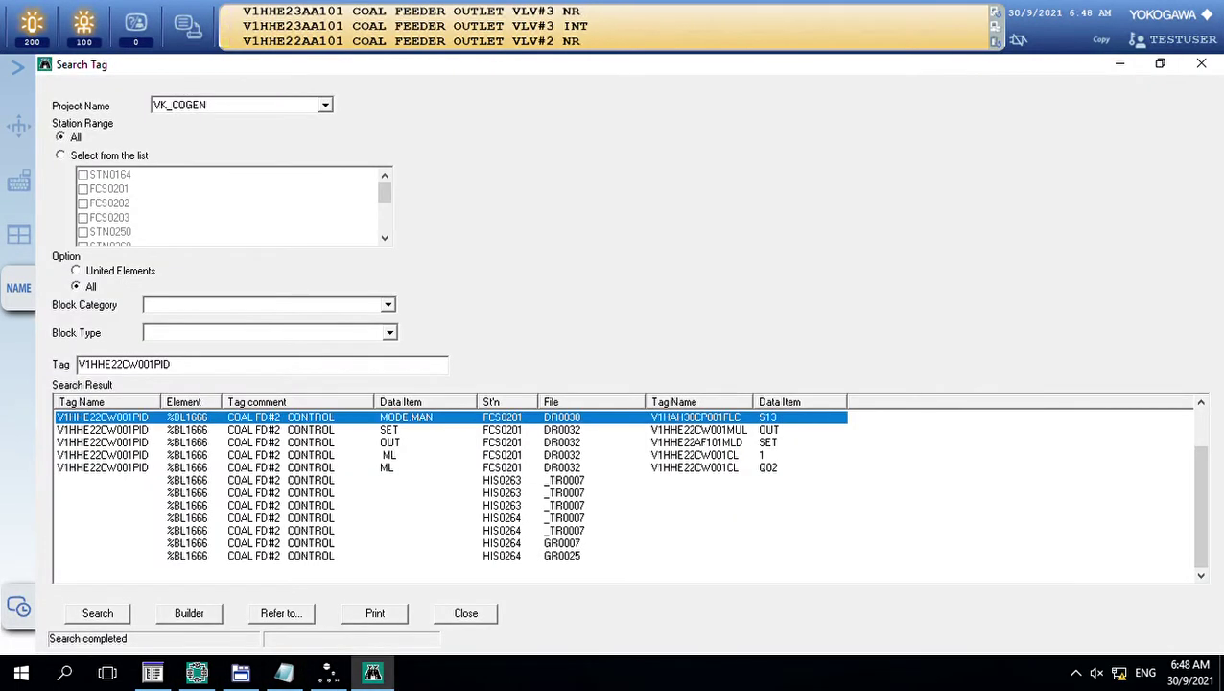
{"action": "left_click", "coordinate": [173, 364]}
{"action": "key", "text": "ctrl+a"}
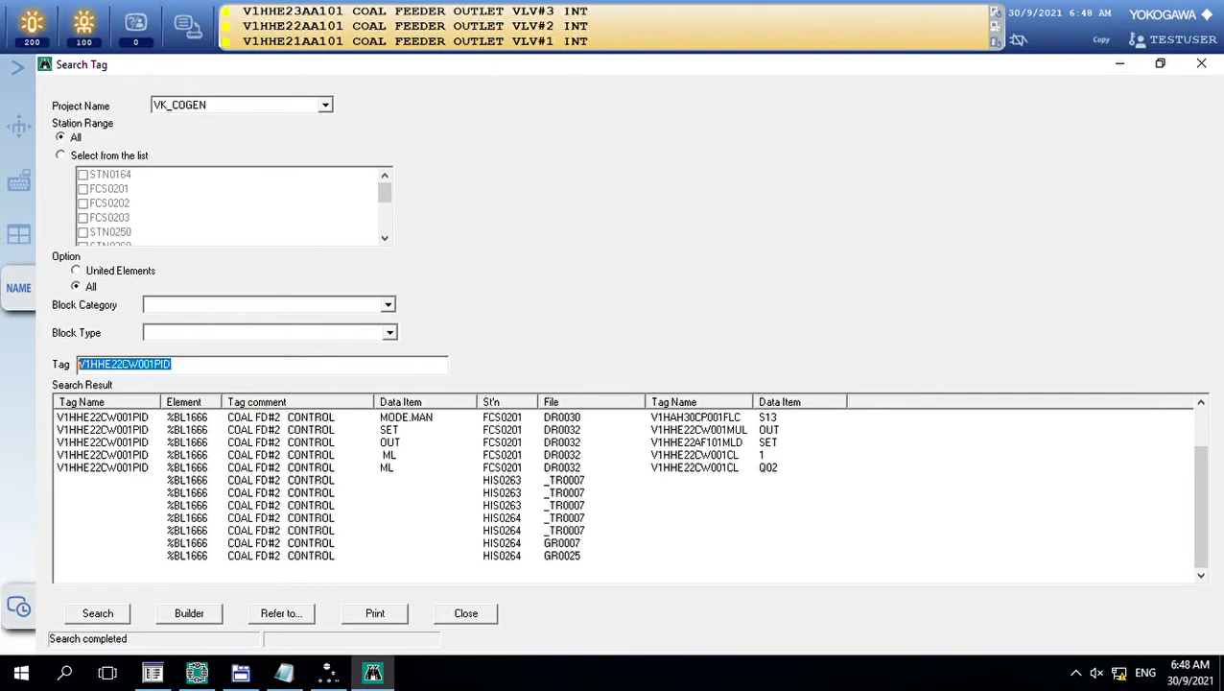
{"action": "key", "text": "ctrl+v"}
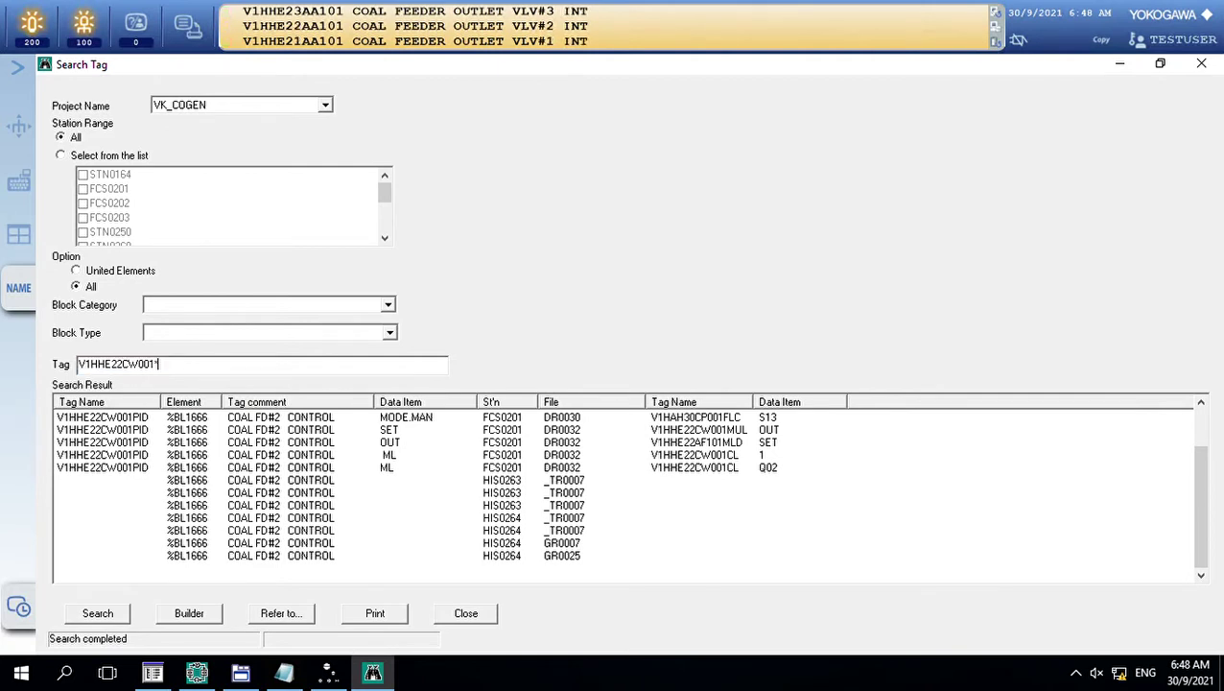
{"action": "key", "text": "Return"}
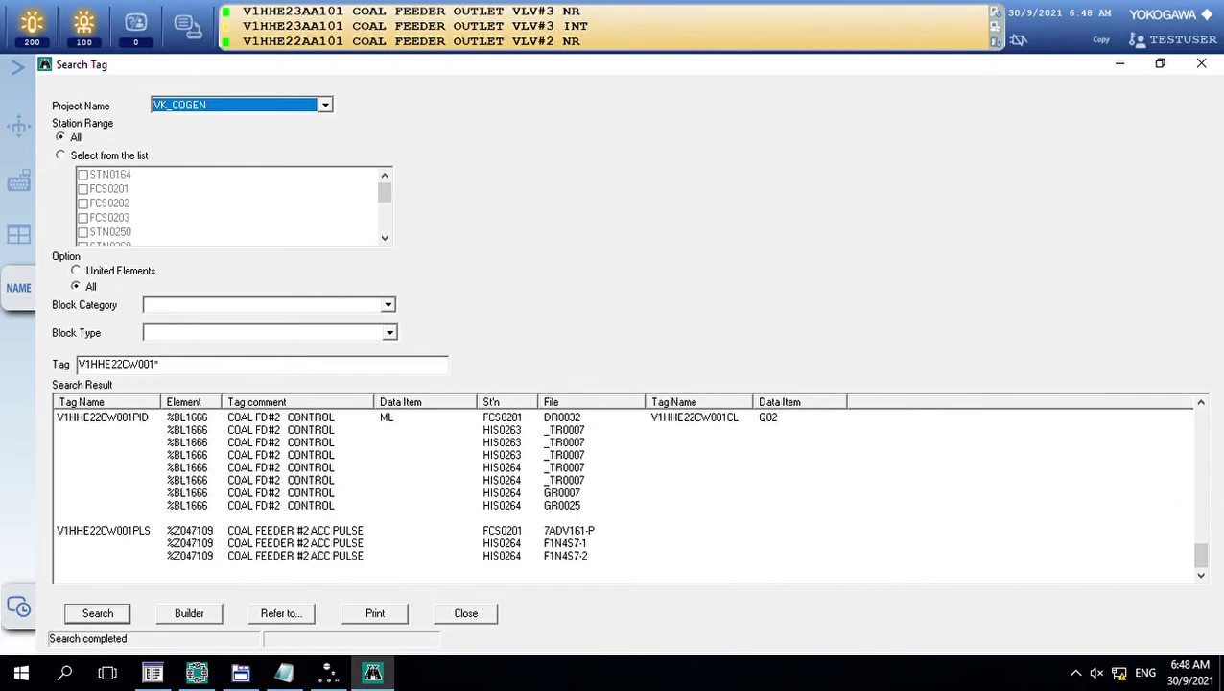
Step: Review the wildcard search results from the beginning and select the V1HHE22CW001 entry in DR0012
{"action": "scroll", "coordinate": [628, 494], "scroll_direction": "up", "scroll_amount": 5}
{"action": "scroll", "coordinate": [629, 494], "scroll_direction": "up", "scroll_amount": 6}
{"action": "scroll", "coordinate": [628, 494], "scroll_direction": "up", "scroll_amount": 4}
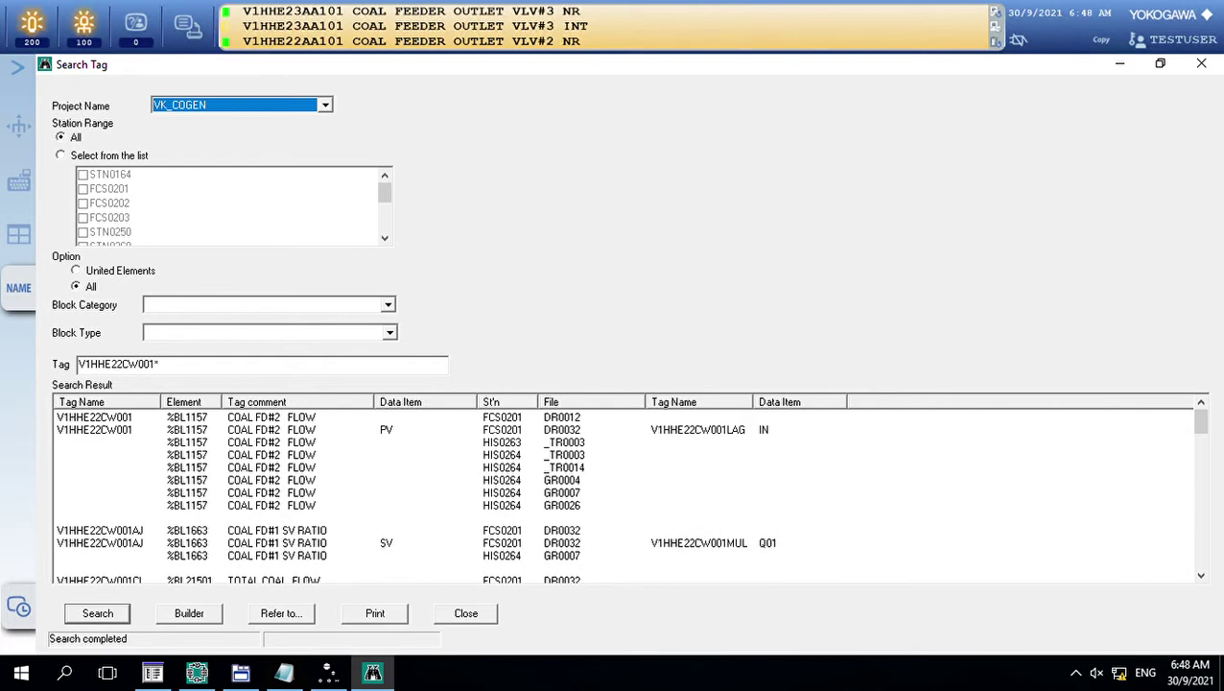
{"action": "left_click_drag", "start_coordinate": [155, 365], "coordinate": [79, 365]}
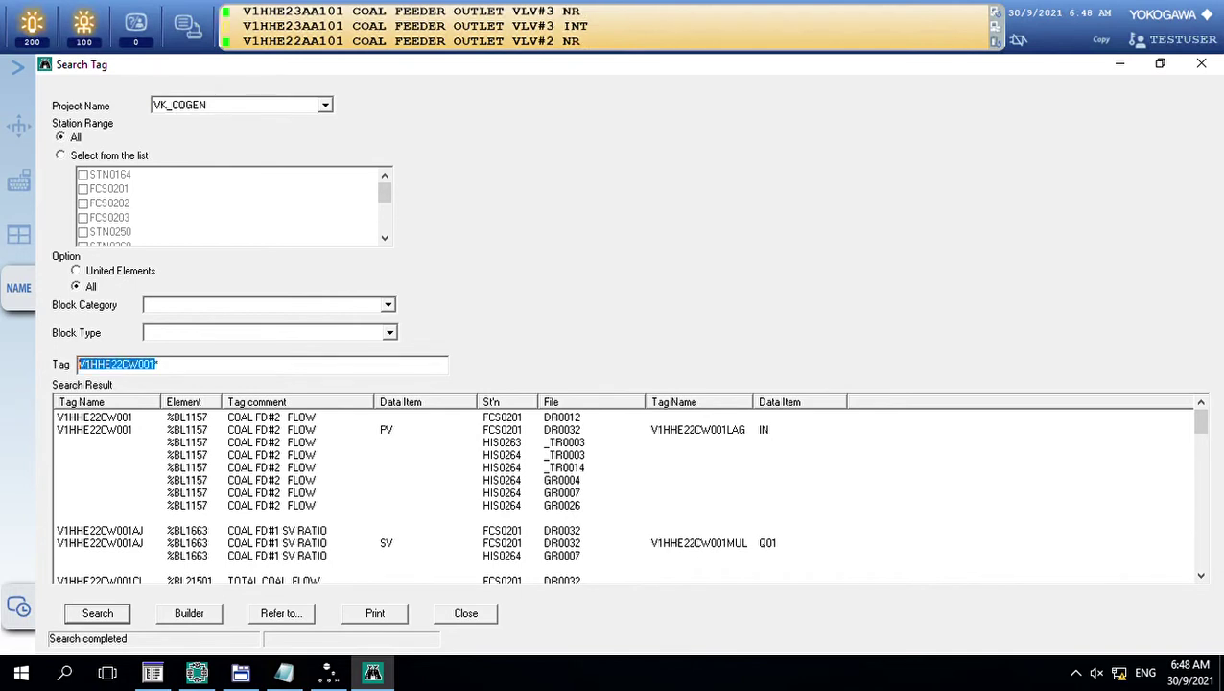
{"action": "left_click", "coordinate": [94, 418]}
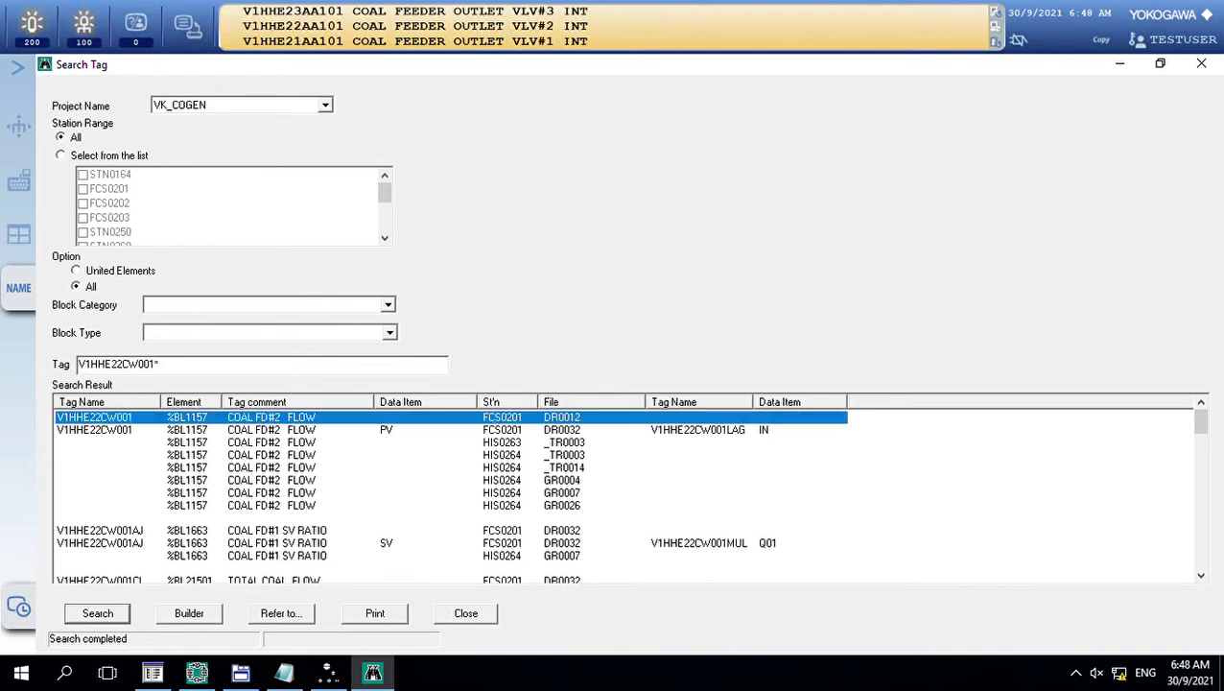
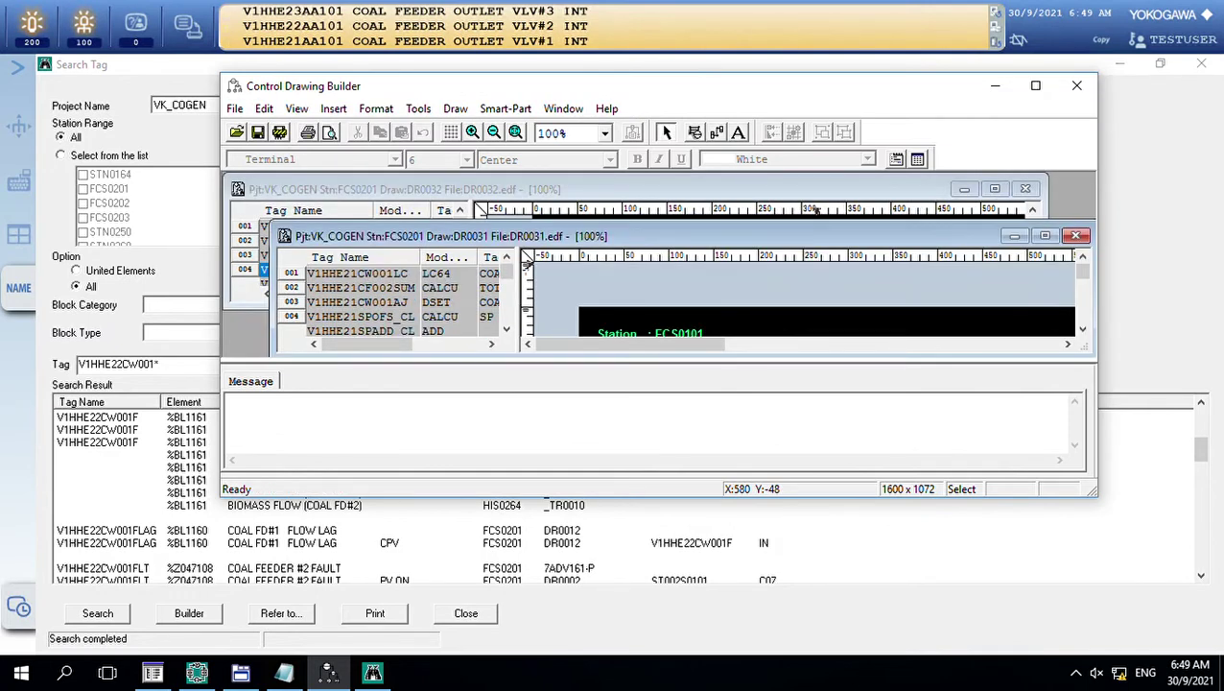
Step: Maximize drawing DR0031, examine the coal feeder #1 control logic and select the V1HHE21CW001AJ block
{"action": "left_click", "coordinate": [1045, 235]}
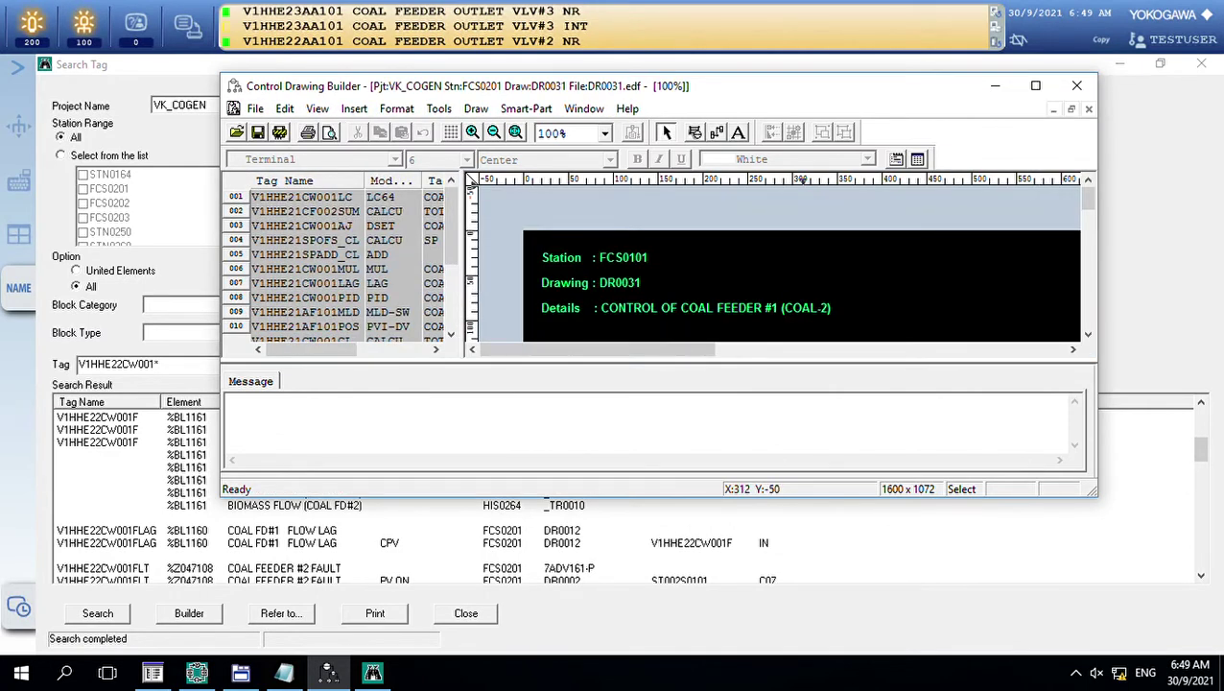
{"action": "double_click", "coordinate": [798, 86]}
{"action": "scroll", "coordinate": [888, 384], "scroll_direction": "down", "scroll_amount": 1}
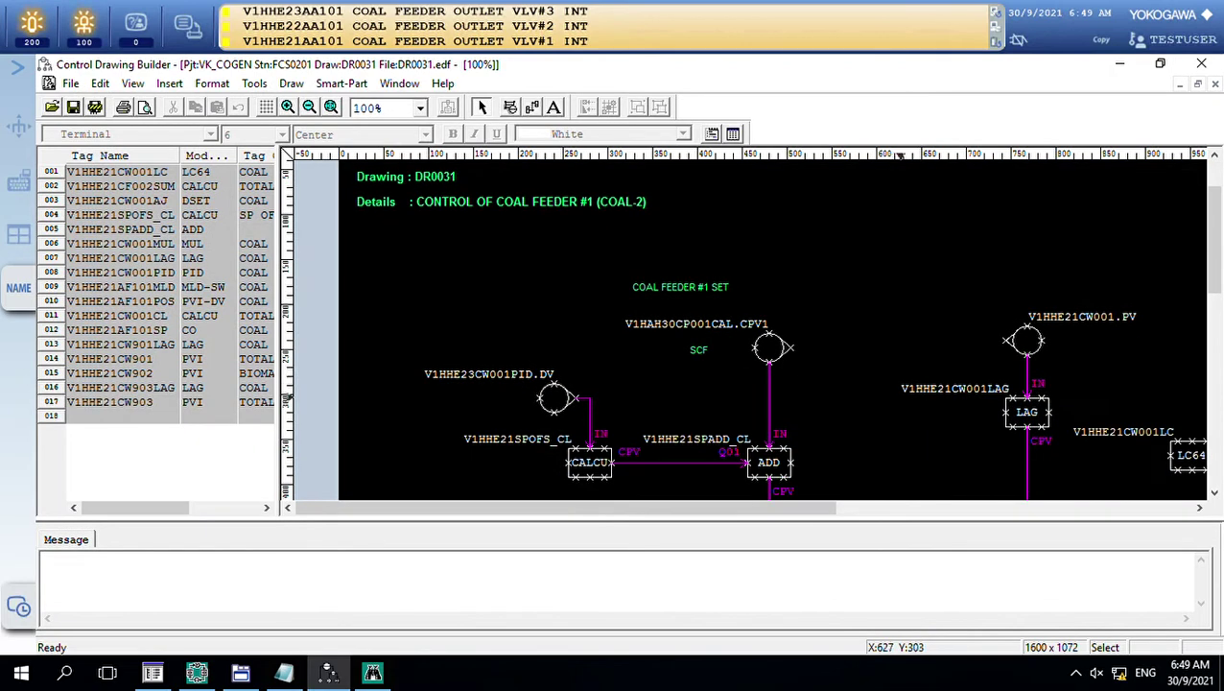
{"action": "scroll", "coordinate": [900, 156], "scroll_direction": "down", "scroll_amount": 2}
{"action": "scroll", "coordinate": [900, 157], "scroll_direction": "down", "scroll_amount": 2}
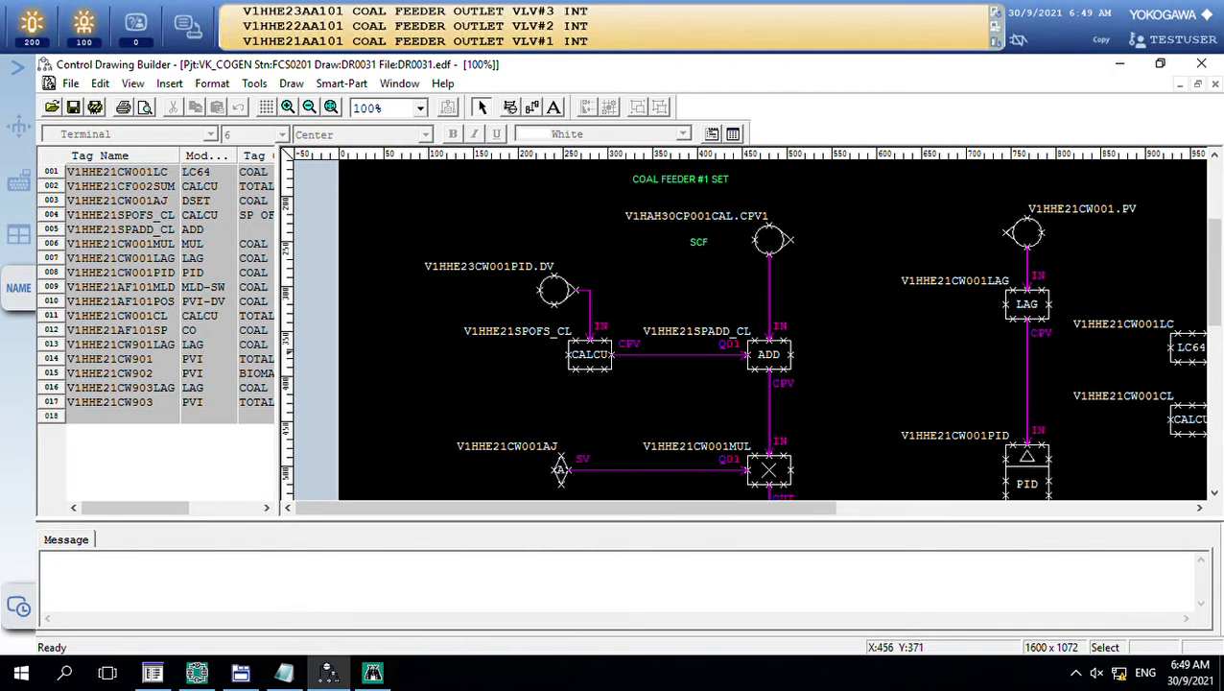
{"action": "scroll", "coordinate": [998, 155], "scroll_direction": "down", "scroll_amount": 2}
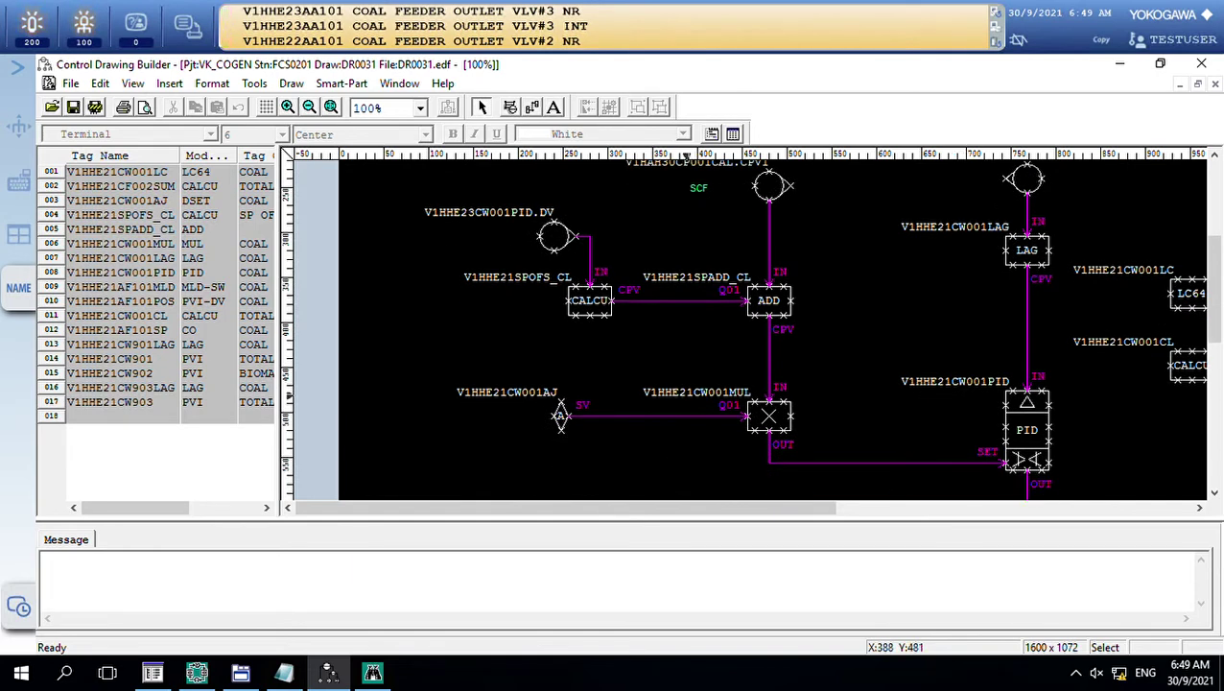
{"action": "left_click", "coordinate": [686, 395]}
{"action": "left_click", "coordinate": [502, 389]}
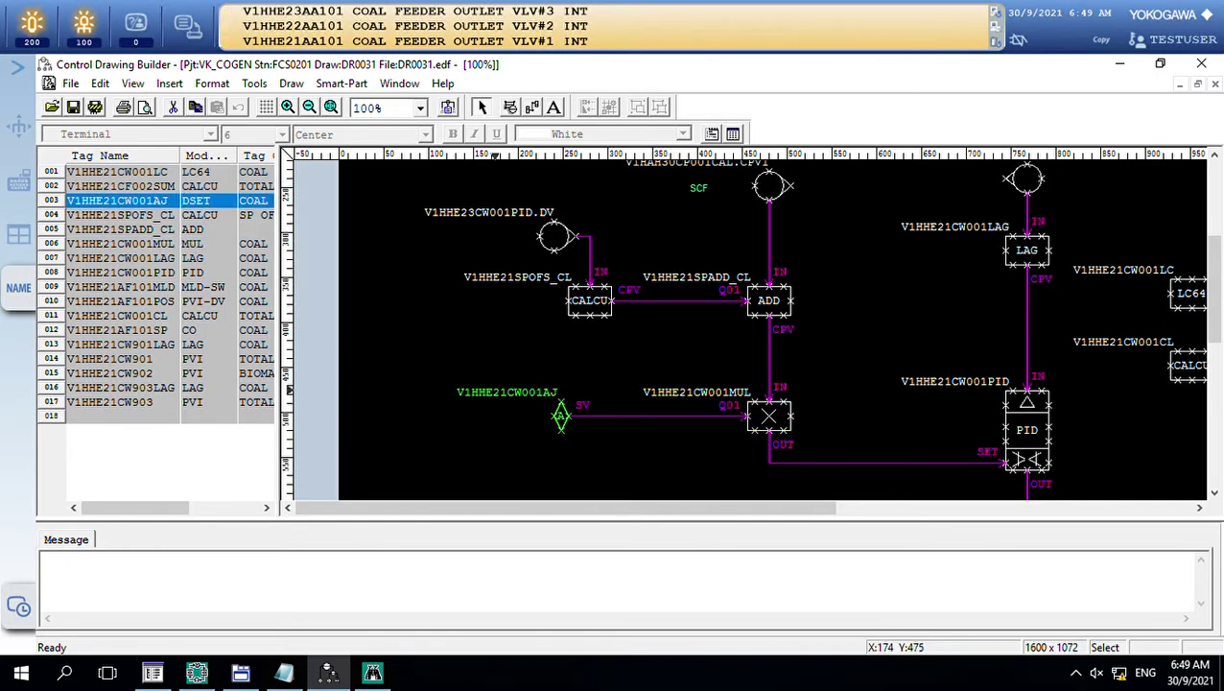
Step: Copy the prefix V1HAH30CP001 from the connection label above the ADD block in the coal feeder #1 drawing
{"action": "scroll", "coordinate": [546, 370], "scroll_direction": "up", "scroll_amount": 2}
{"action": "left_click", "coordinate": [679, 220]}
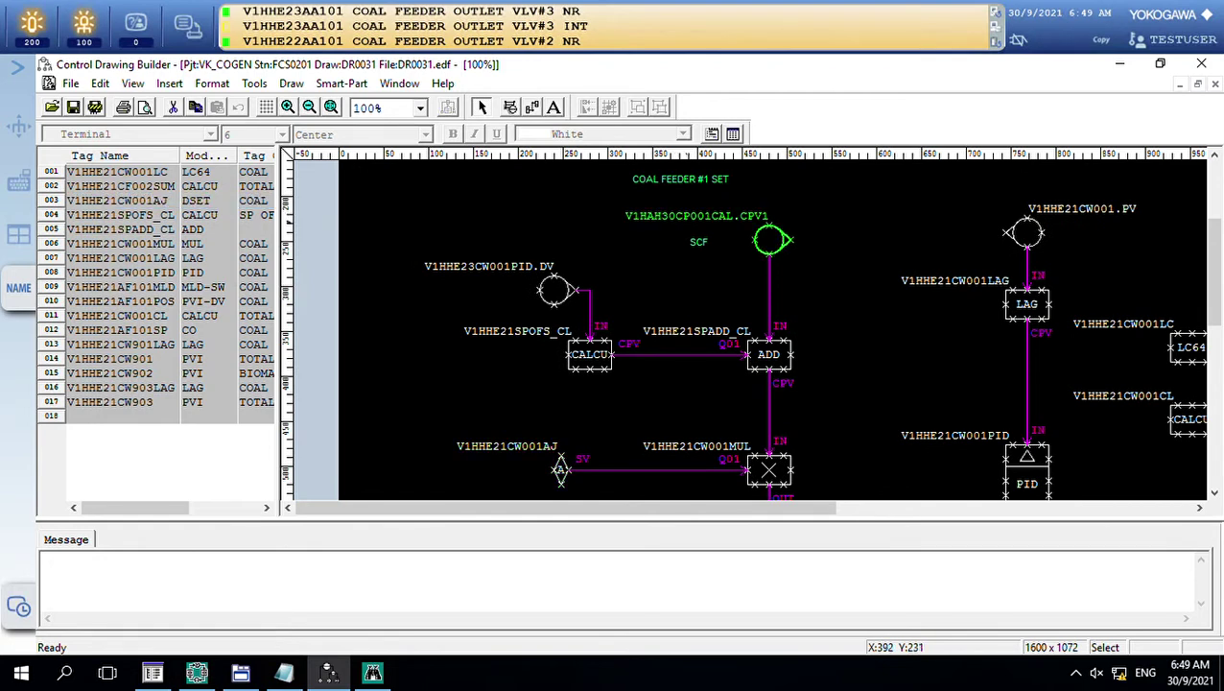
{"action": "left_click", "coordinate": [673, 216]}
{"action": "left_click_drag", "start_coordinate": [707, 216], "coordinate": [508, 215]}
{"action": "key", "text": "ctrl+c"}
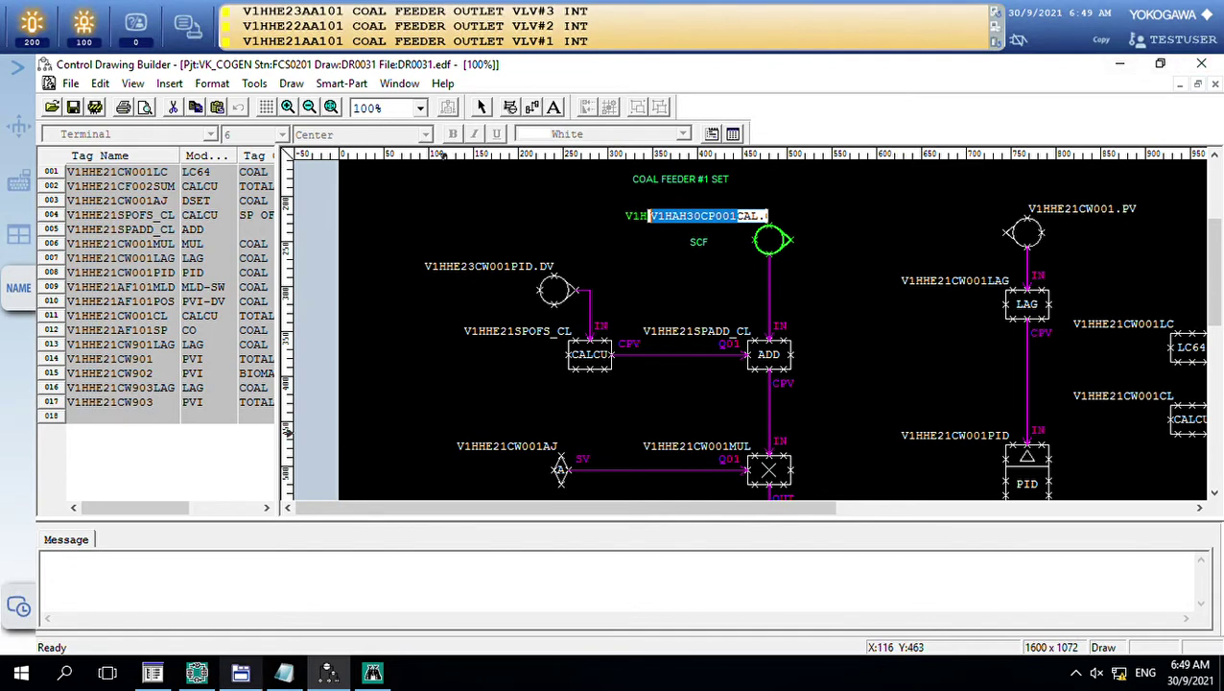
Step: Return to the Search Tag window and run a wildcard search for V1HAH30CP001* across all stations
{"action": "left_click", "coordinate": [372, 672]}
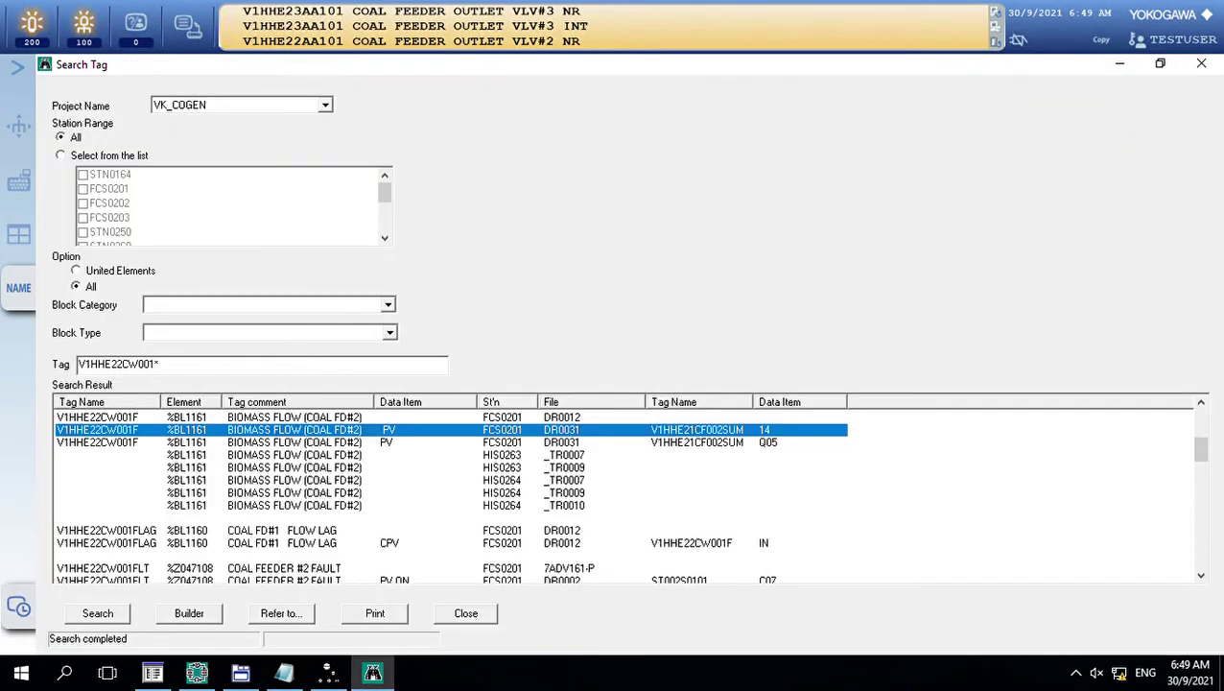
{"action": "left_click_drag", "start_coordinate": [165, 365], "coordinate": [77, 364]}
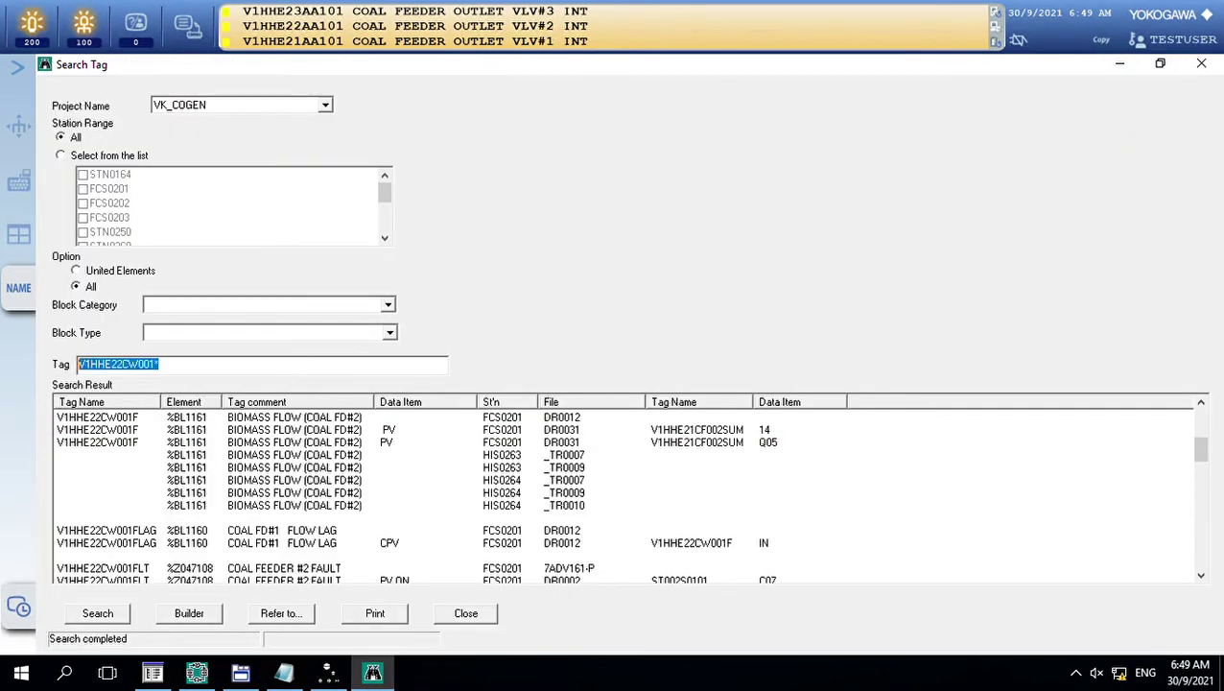
{"action": "key", "text": "ctrl+v"}
{"action": "type", "text": "*"}
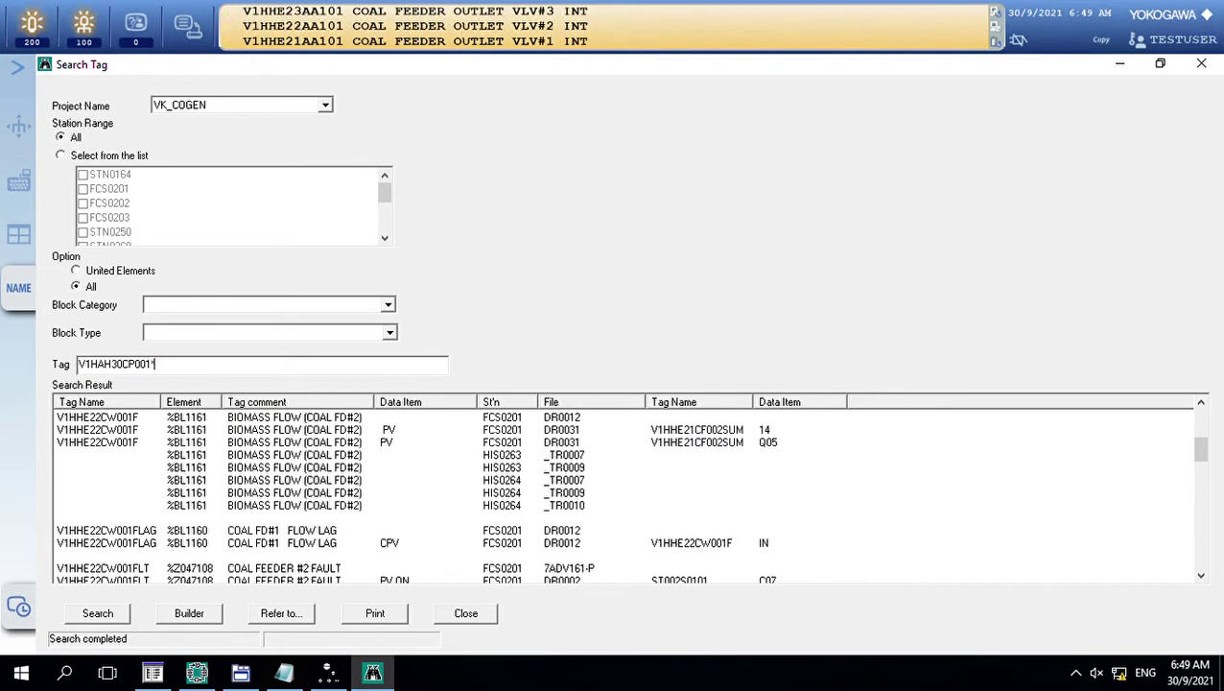
{"action": "key", "text": "Return"}
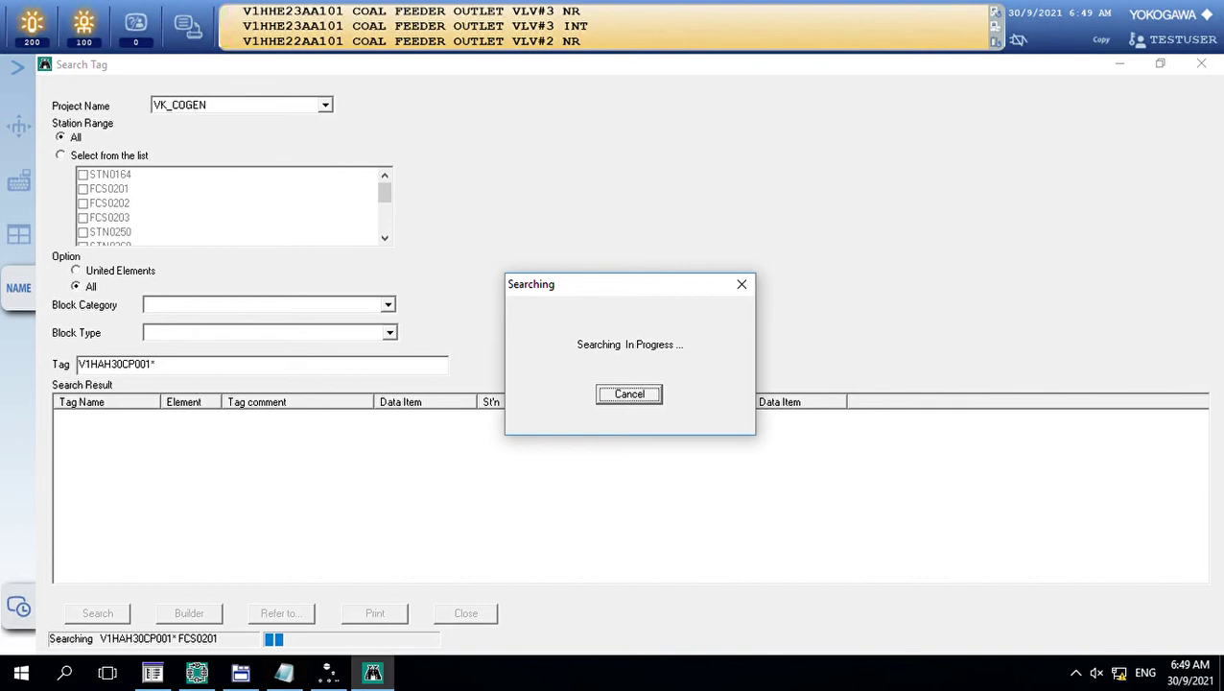
Step: Go back to drawing DR0031, leave the label's text editing and minimize the drawing window
{"action": "left_click", "coordinate": [329, 672]}
{"action": "left_click", "coordinate": [810, 254]}
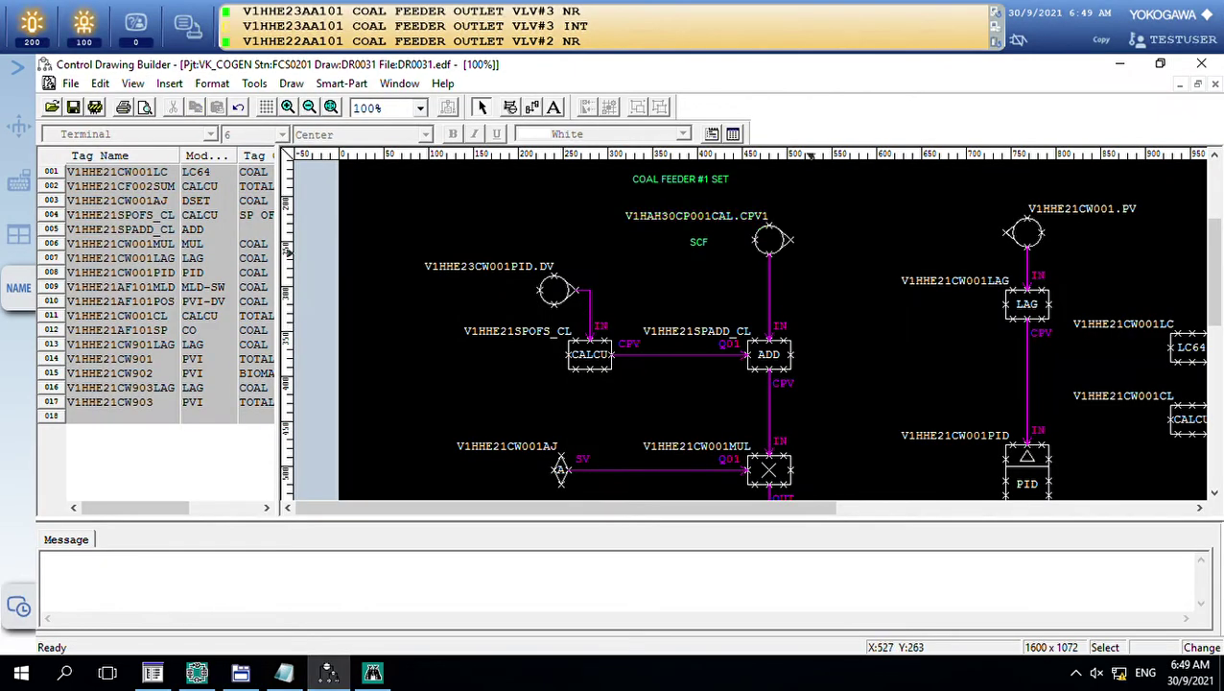
{"action": "left_click", "coordinate": [1119, 63]}
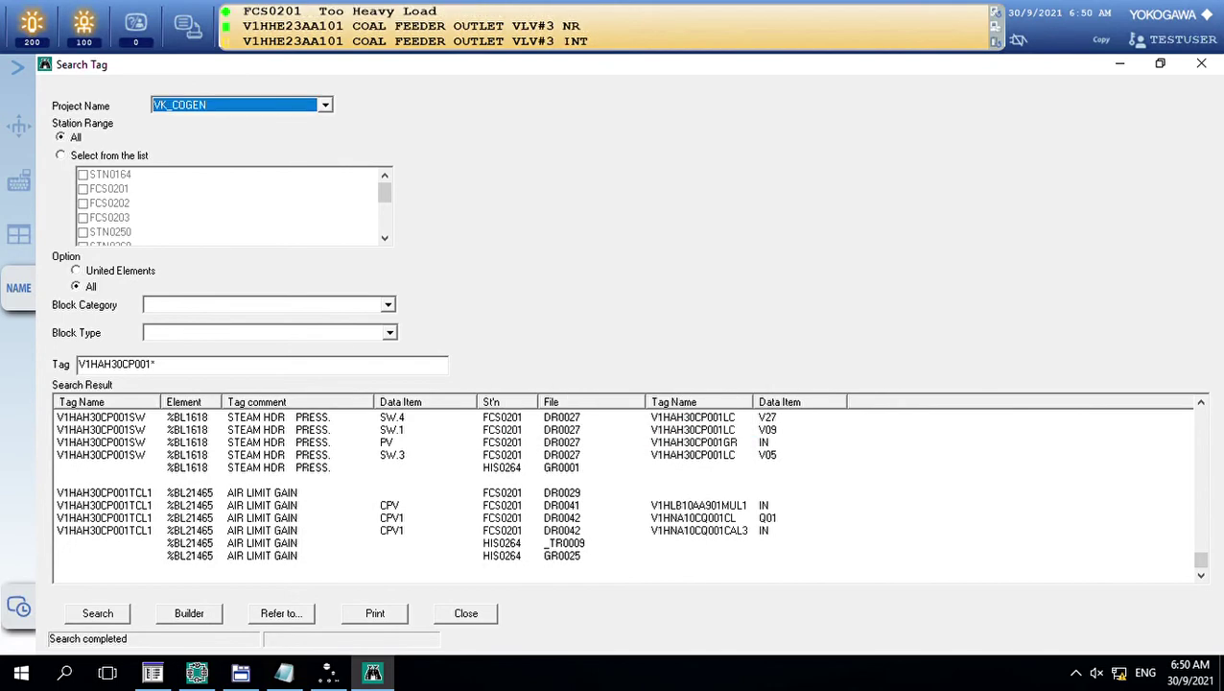
Step: Review the V1HAH30CP001* search results, examining the air limit gain, steam header pressure and AIR CURVE entries with their drawings
{"action": "left_click", "coordinate": [449, 442]}
{"action": "scroll", "coordinate": [449, 443], "scroll_direction": "up", "scroll_amount": 4}
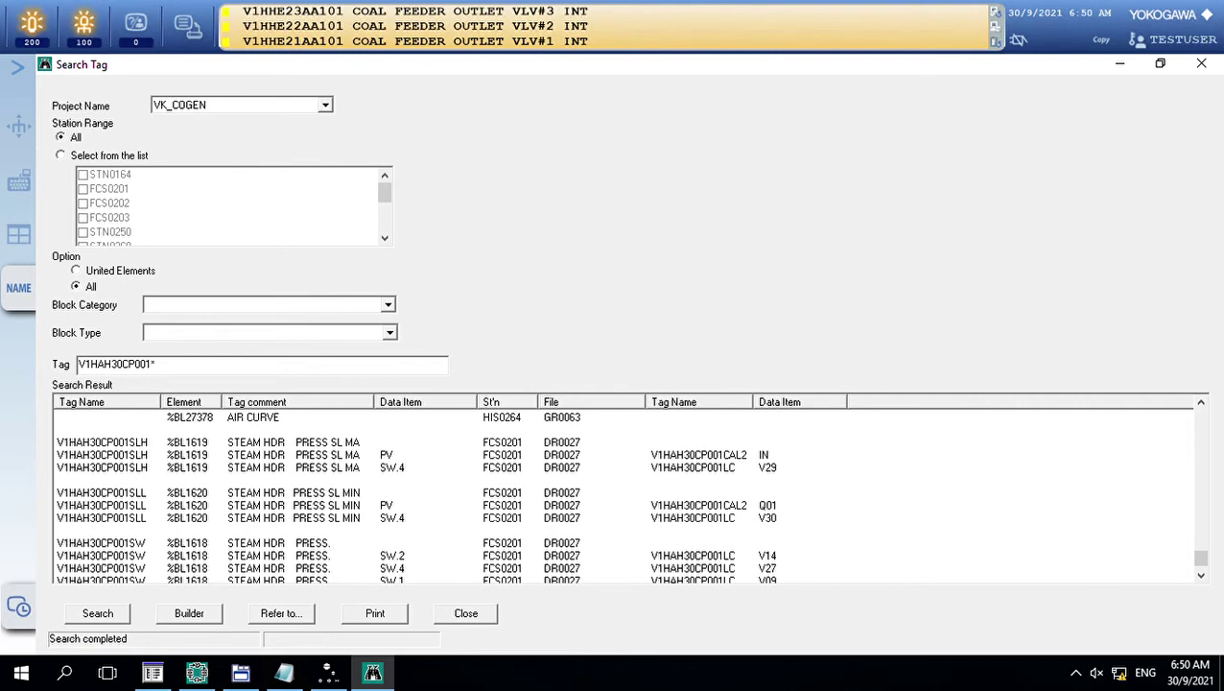
{"action": "scroll", "coordinate": [623, 496], "scroll_direction": "down", "scroll_amount": 1}
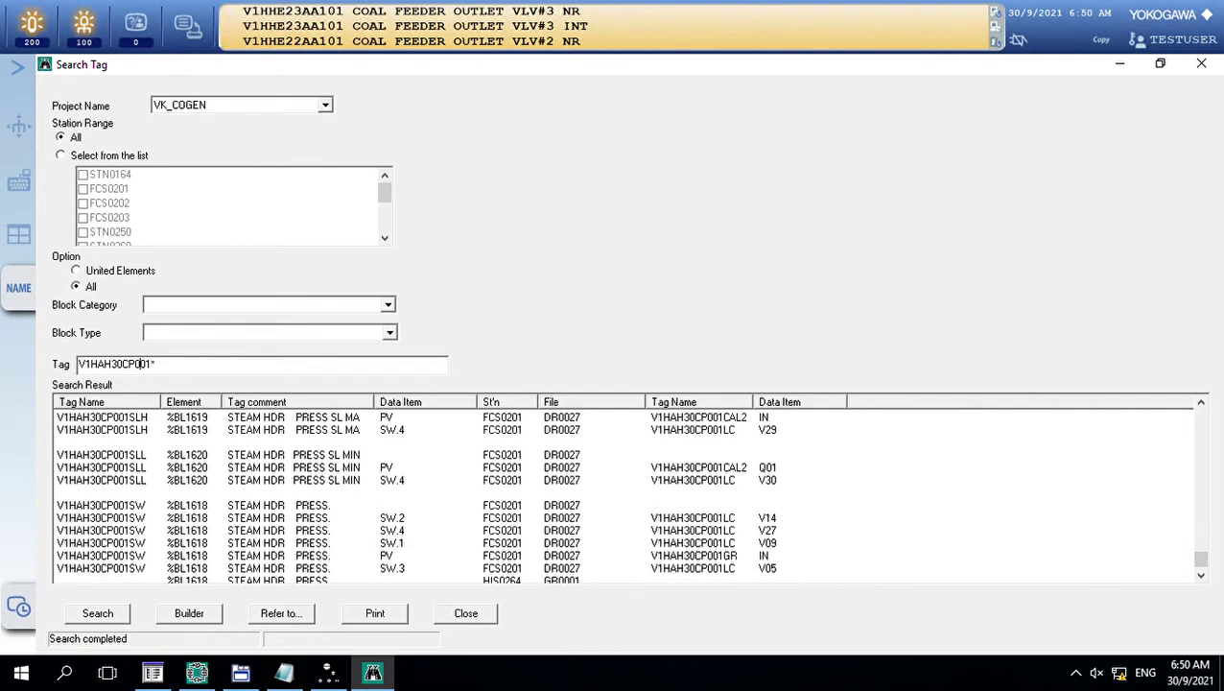
{"action": "left_click", "coordinate": [394, 506]}
{"action": "left_click", "coordinate": [394, 518]}
{"action": "scroll", "coordinate": [394, 518], "scroll_direction": "down", "scroll_amount": 1}
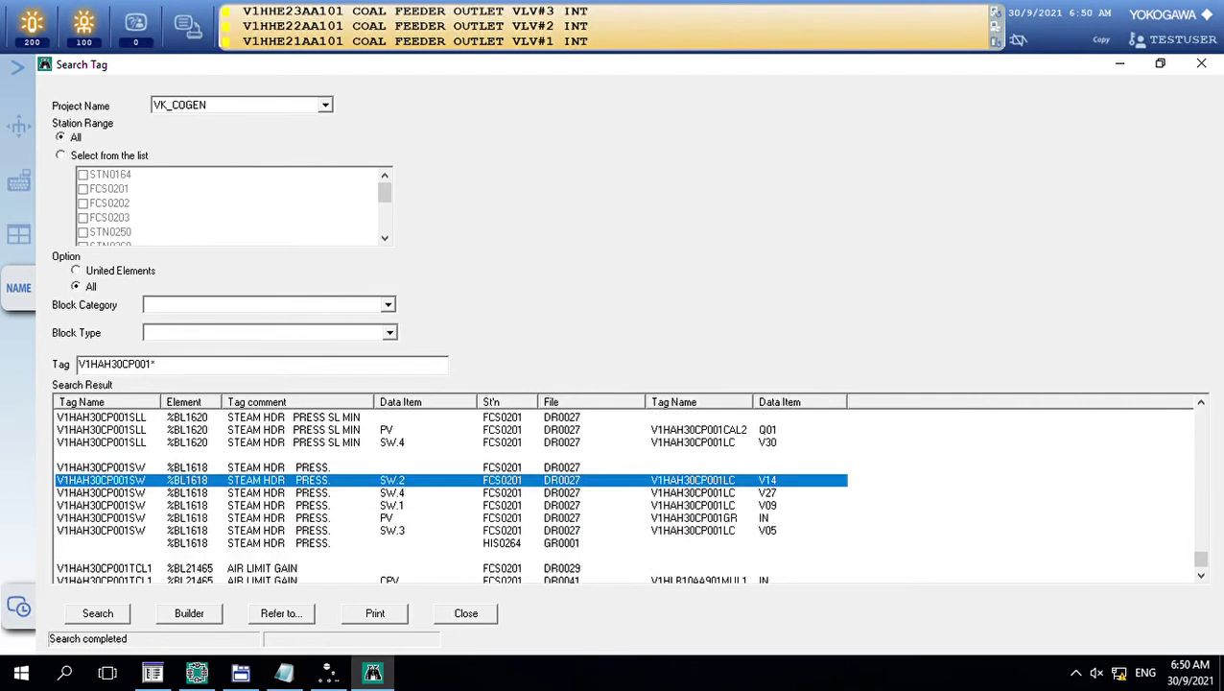
{"action": "scroll", "coordinate": [393, 518], "scroll_direction": "down", "scroll_amount": 1}
{"action": "left_click", "coordinate": [393, 530]}
{"action": "scroll", "coordinate": [393, 529], "scroll_direction": "down", "scroll_amount": 1}
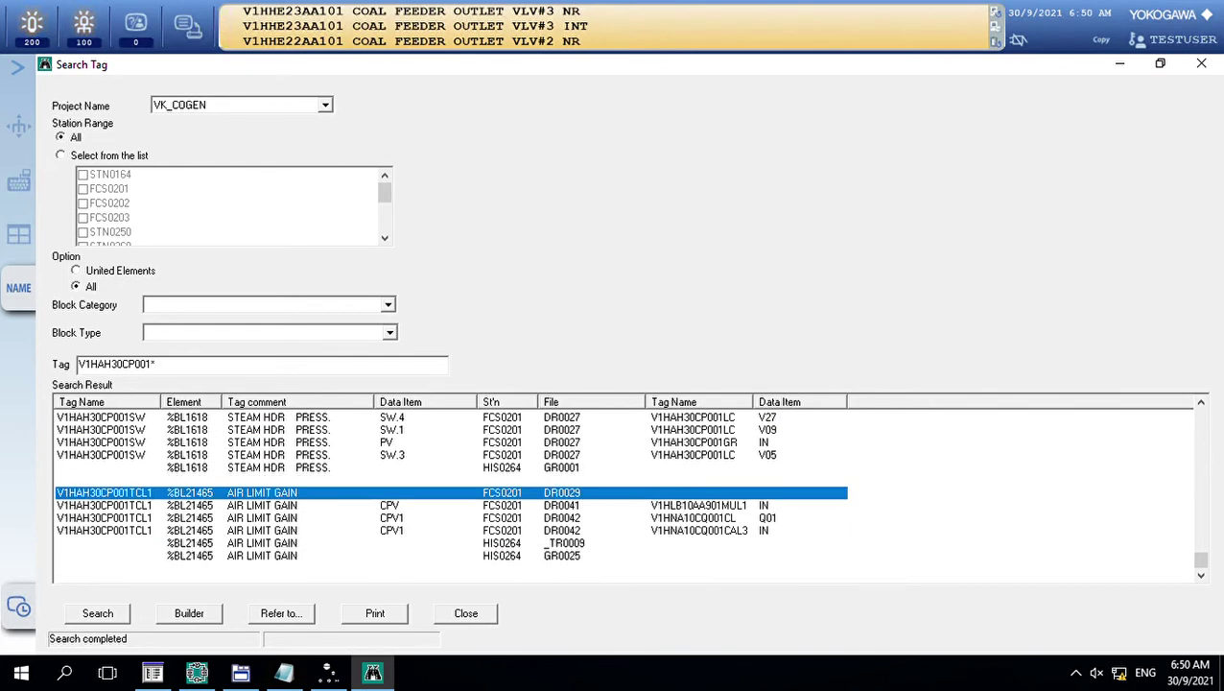
{"action": "scroll", "coordinate": [393, 492], "scroll_direction": "up", "scroll_amount": 5}
{"action": "left_click", "coordinate": [394, 454]}
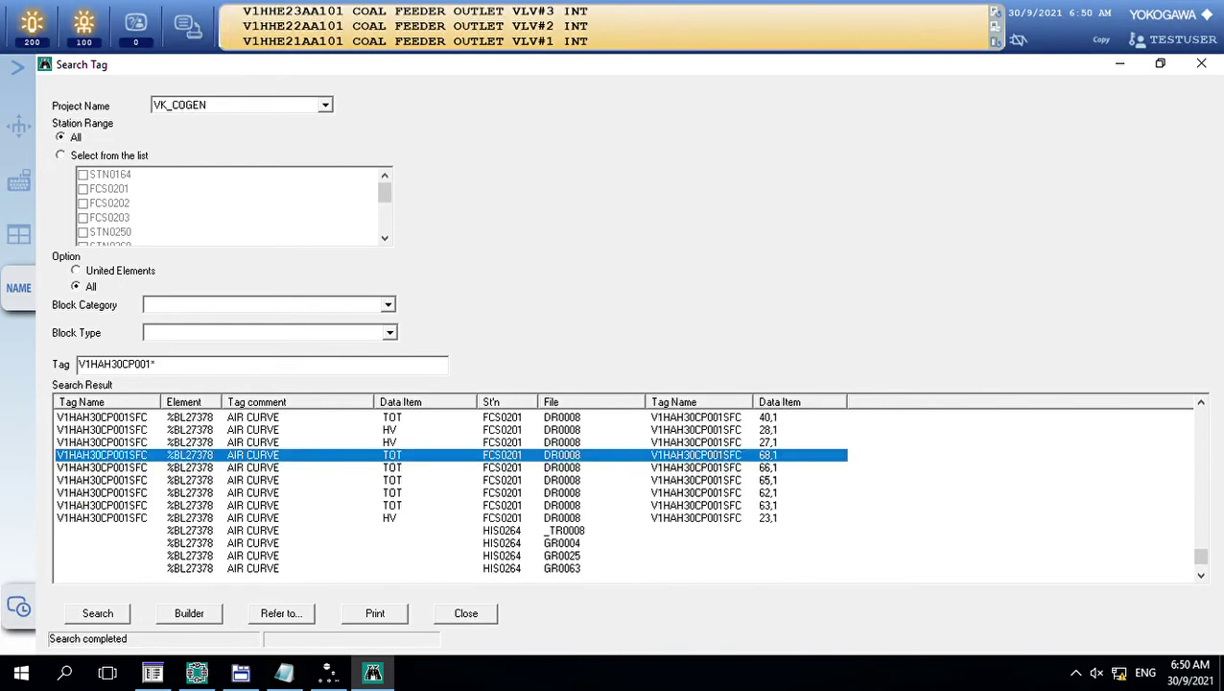
{"action": "scroll", "coordinate": [101, 454], "scroll_direction": "up", "scroll_amount": 3}
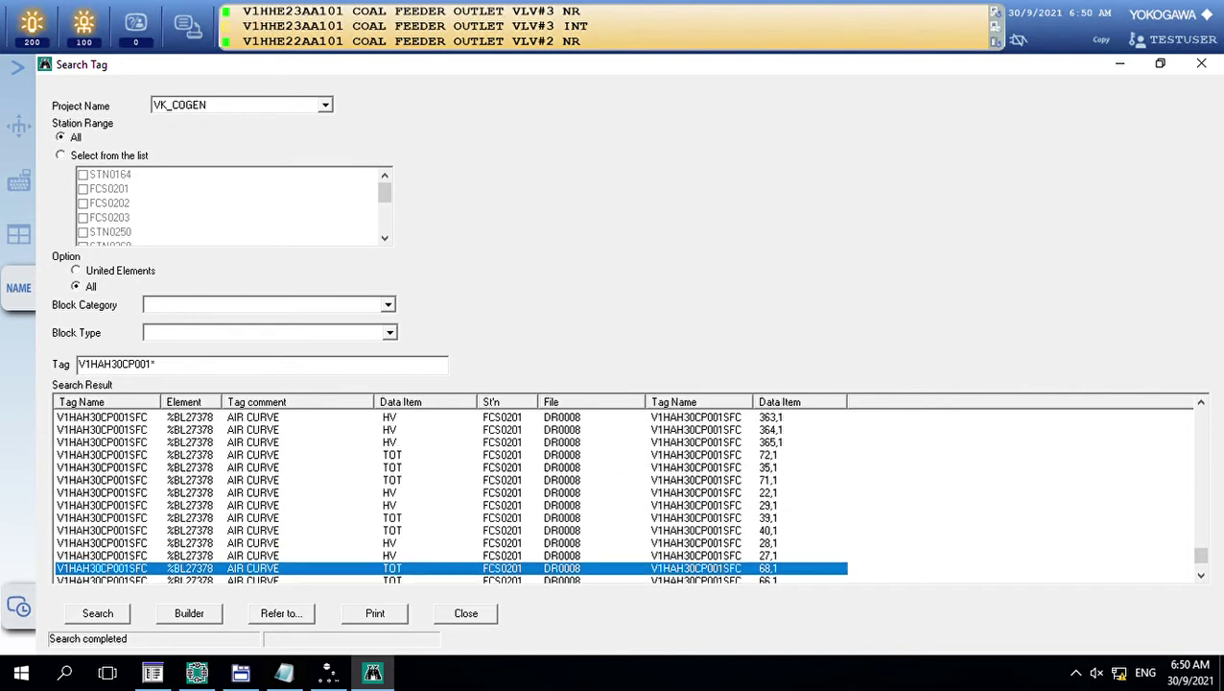
{"action": "scroll", "coordinate": [100, 454], "scroll_direction": "up", "scroll_amount": 4}
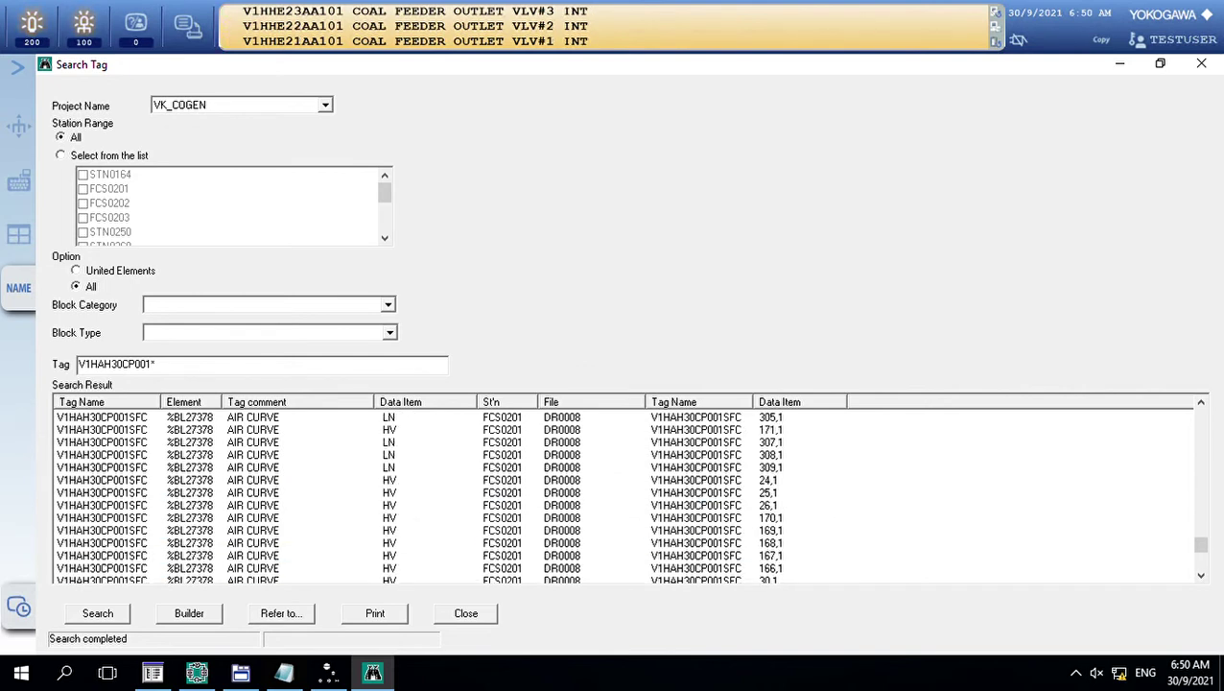
{"action": "scroll", "coordinate": [623, 494], "scroll_direction": "up", "scroll_amount": 4}
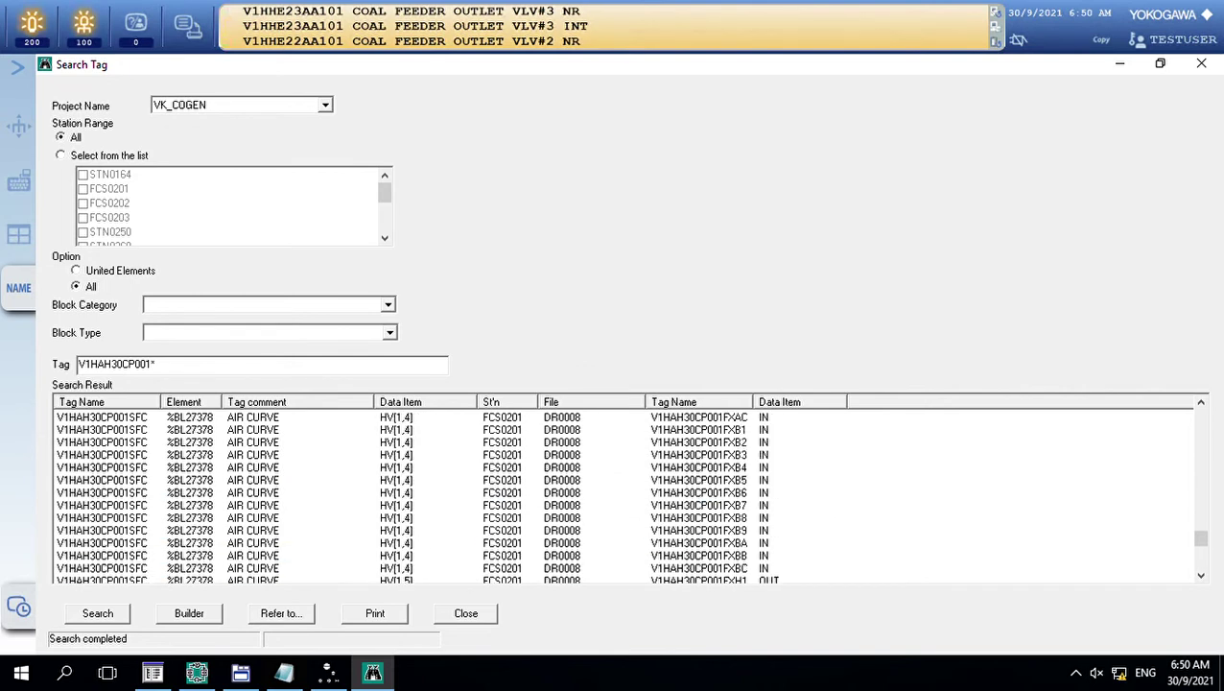
{"action": "left_click", "coordinate": [155, 365]}
Step: Reopen drawing DR0031 from the function block list and select the label text V1HAH30CP001CAL.CPV1 for copying
{"action": "left_click", "coordinate": [372, 673]}
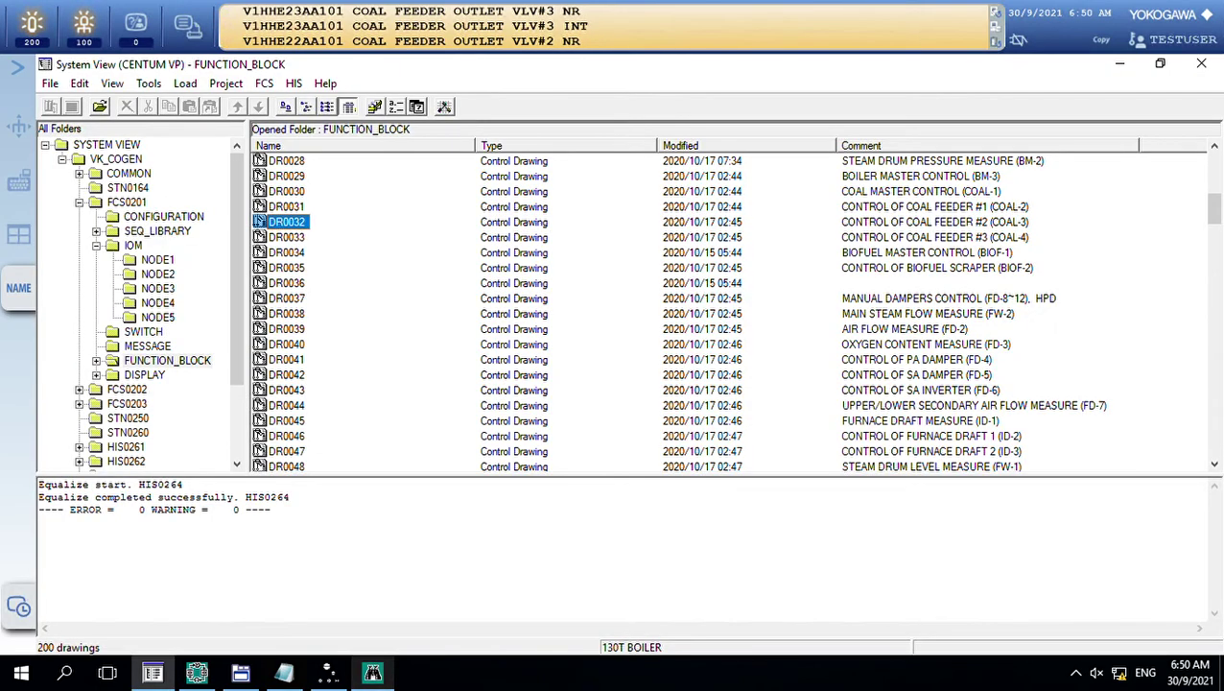
{"action": "double_click", "coordinate": [261, 213]}
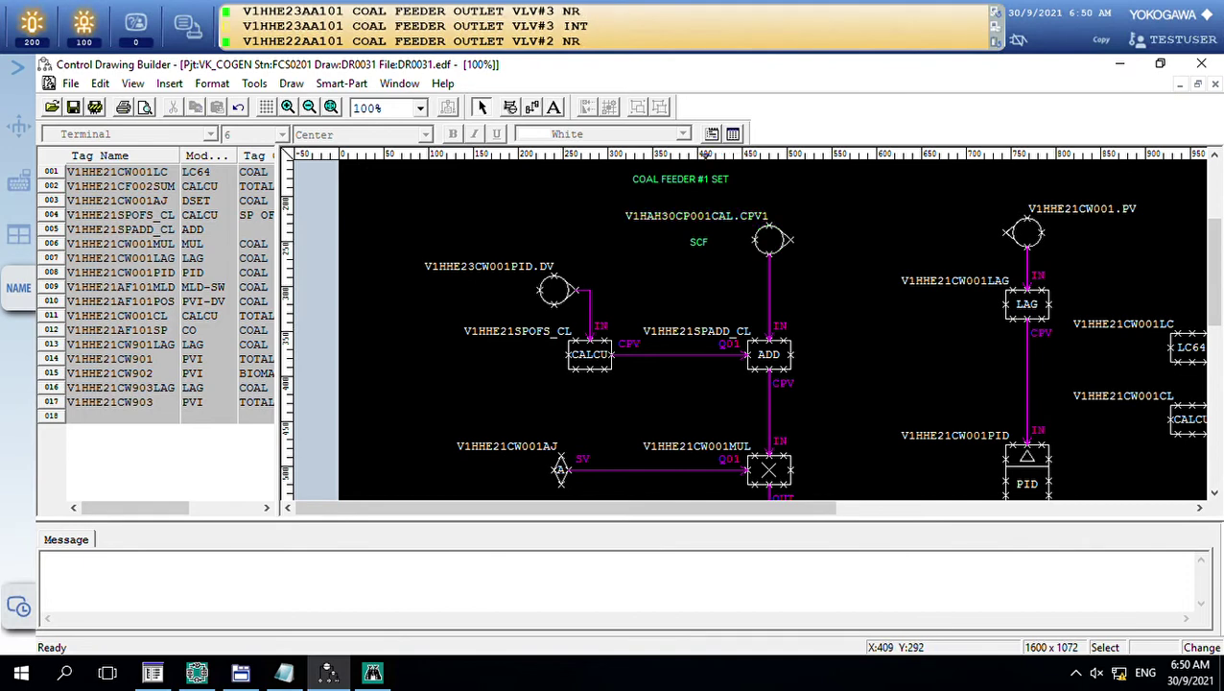
{"action": "double_click", "coordinate": [716, 217]}
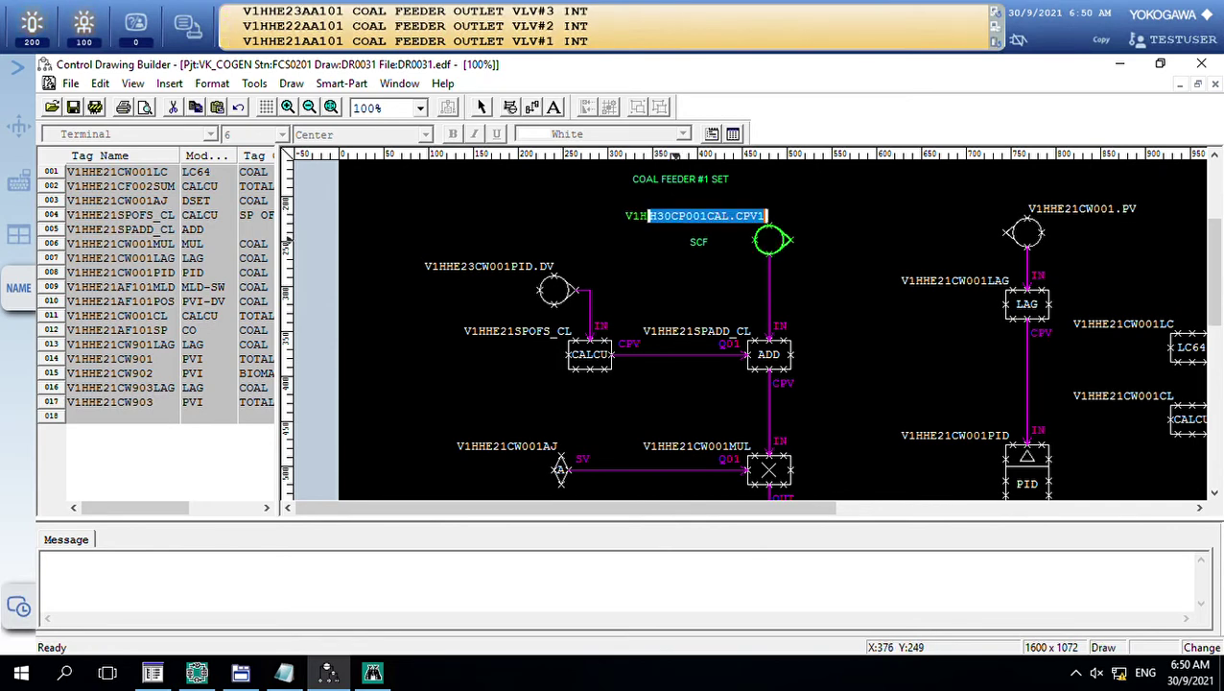
Step: Search for the exact tag V1HAH30CP001CAL in Search Tag, leaving off the .CPV1 data item suffix
{"action": "left_click", "coordinate": [372, 673]}
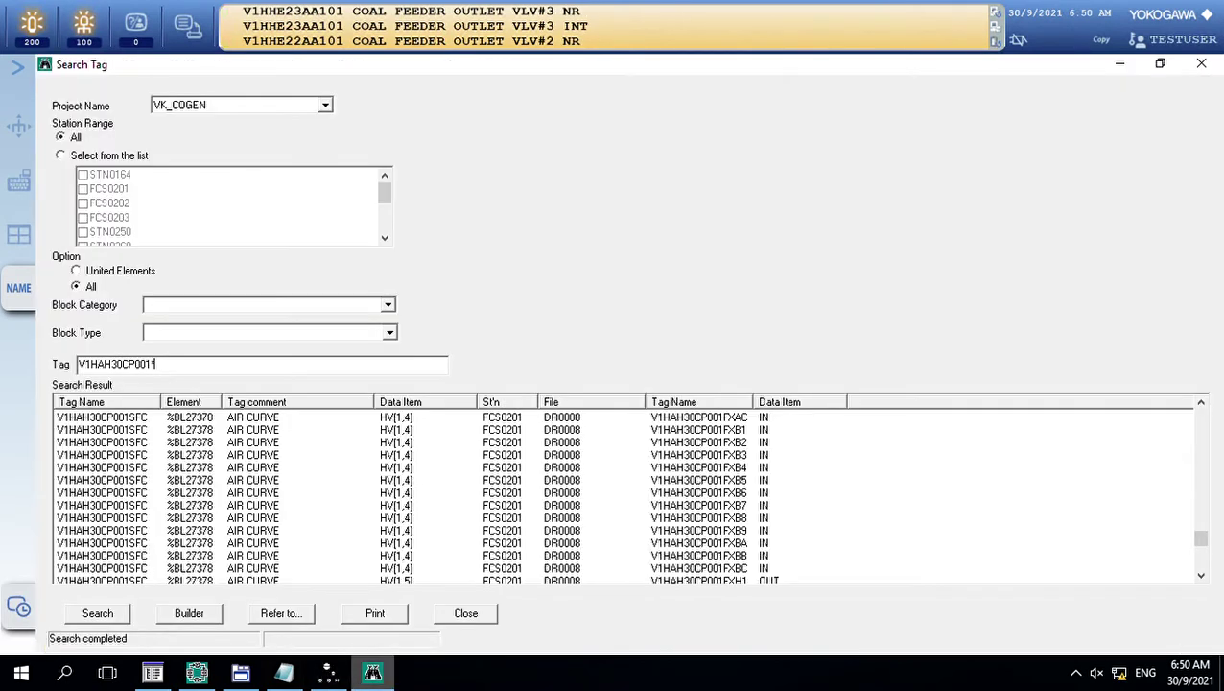
{"action": "left_click_drag", "start_coordinate": [155, 364], "coordinate": [77, 364]}
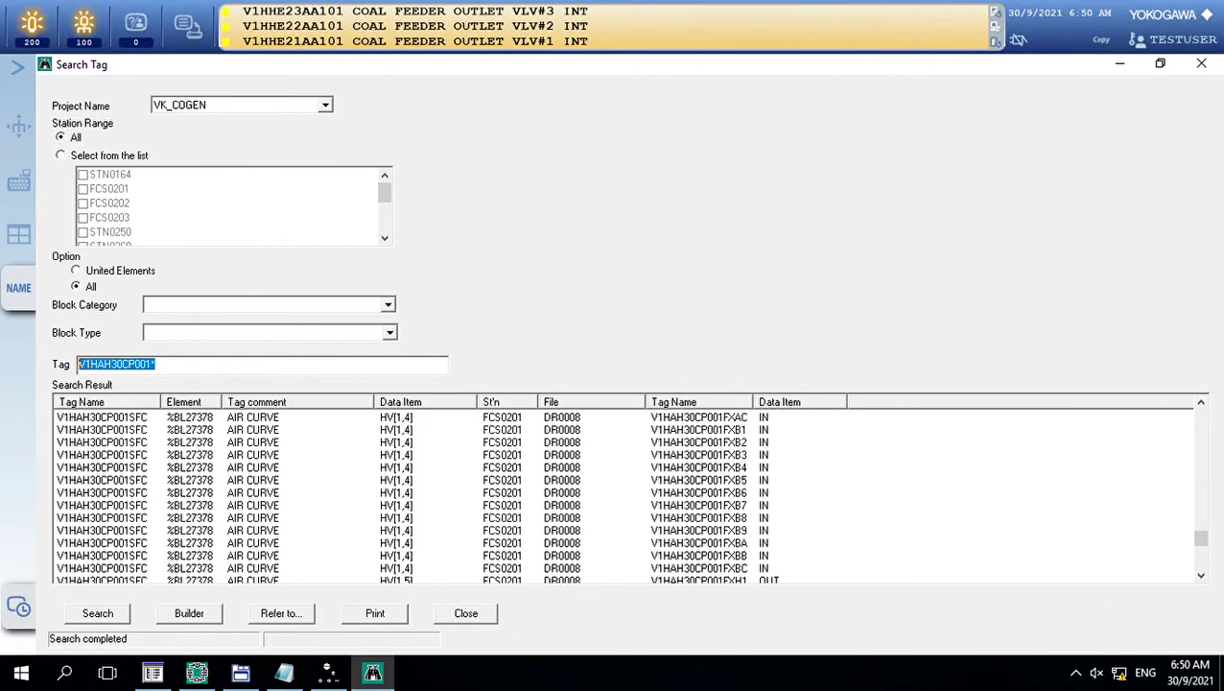
{"action": "type", "text": "V1HAH30CP001CAL.CPV1"}
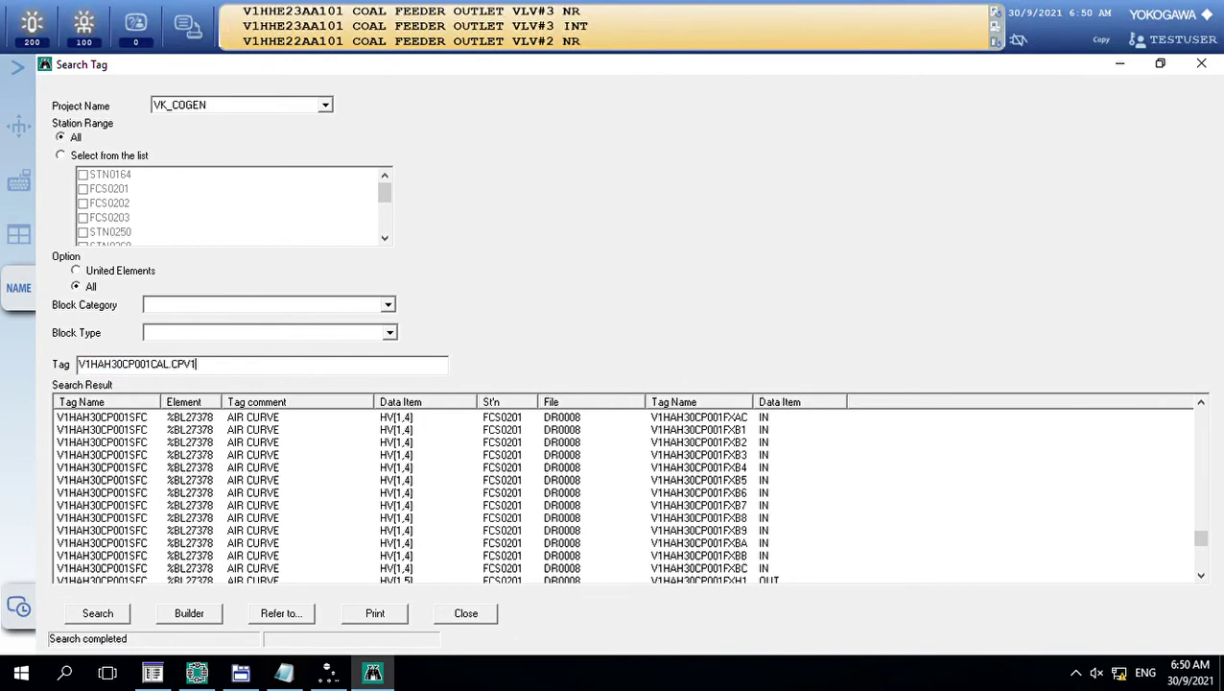
{"action": "key", "text": "BackSpace"}
{"action": "key", "text": "BackSpace"}
{"action": "key", "text": "BackSpace"}
{"action": "key", "text": "BackSpace"}
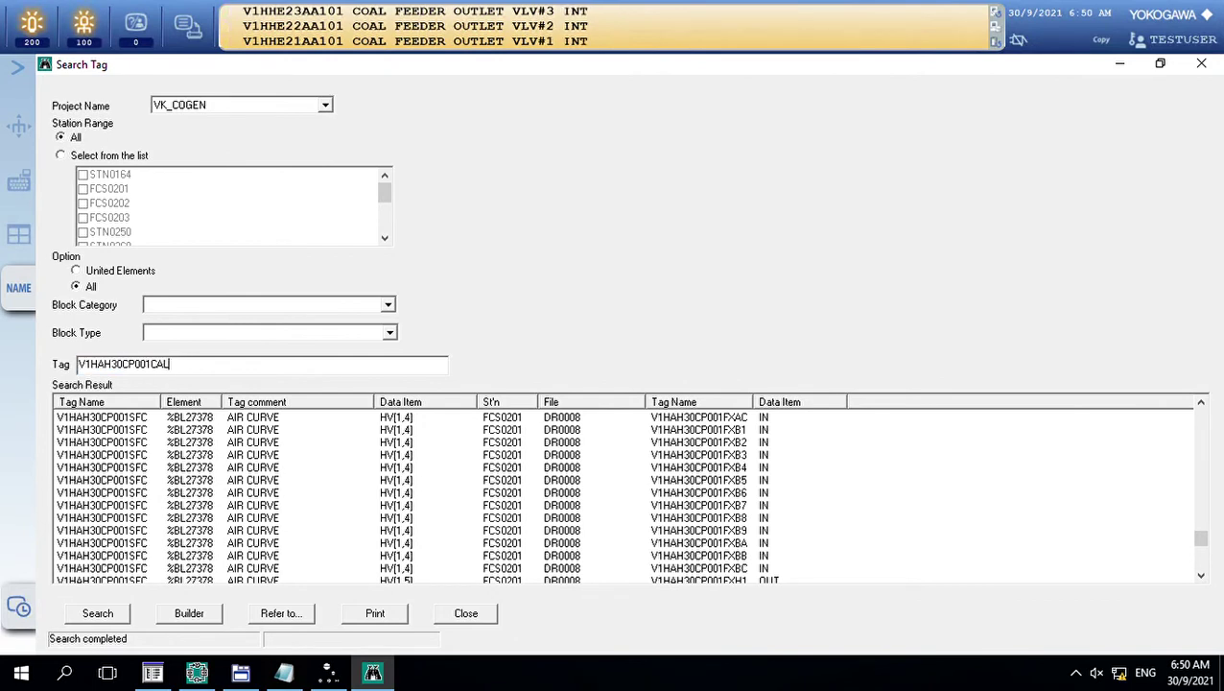
{"action": "key", "text": "Return"}
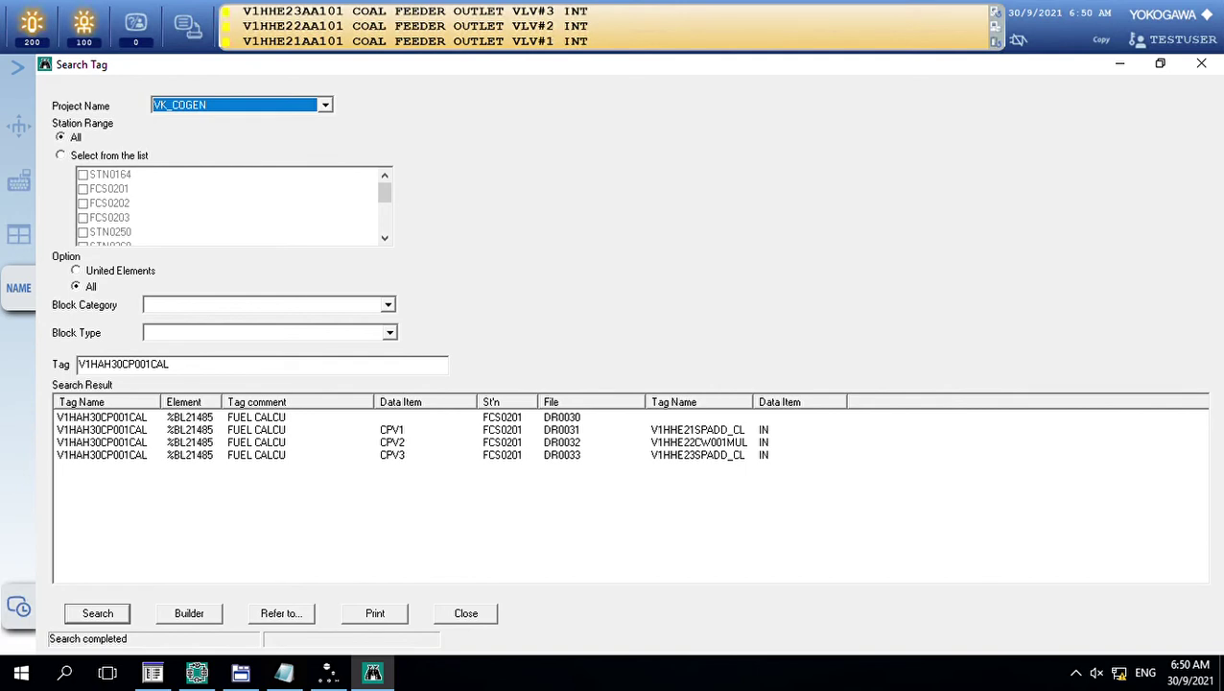
Step: Shorten the searched tag to V1HAH30CP001* and rerun the wildcard search
{"action": "left_click", "coordinate": [171, 364]}
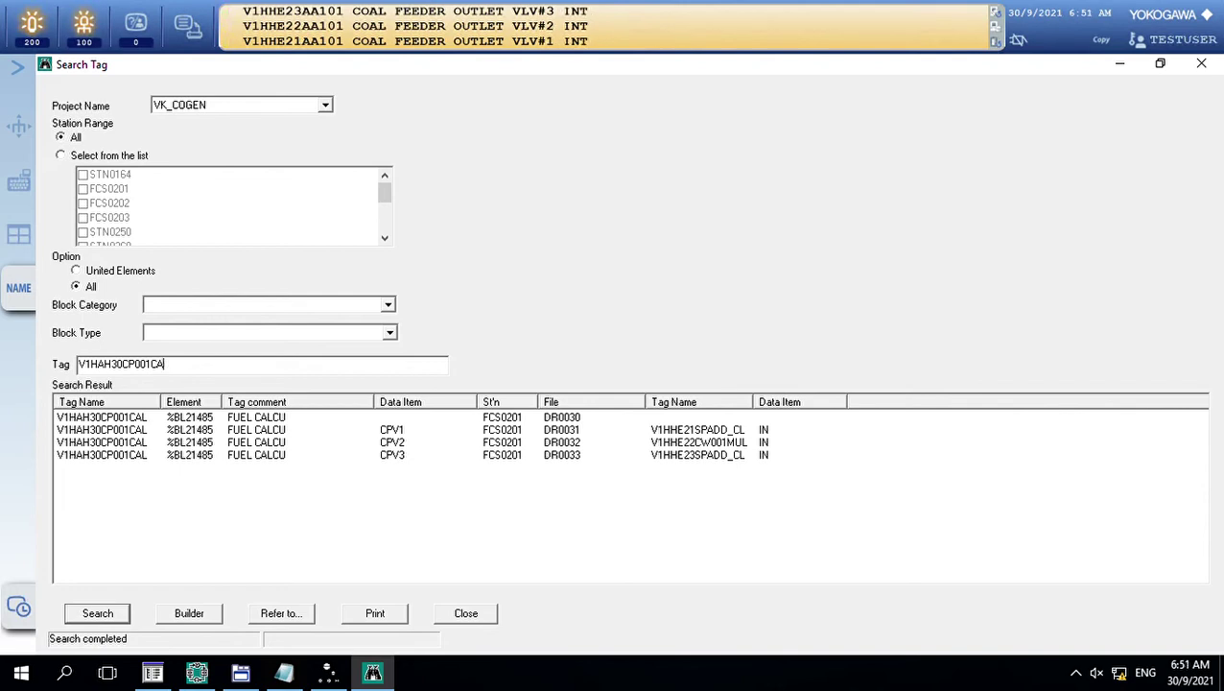
{"action": "key", "text": "BackSpace"}
{"action": "key", "text": "BackSpace"}
{"action": "type", "text": "*"}
{"action": "key", "text": "Return"}
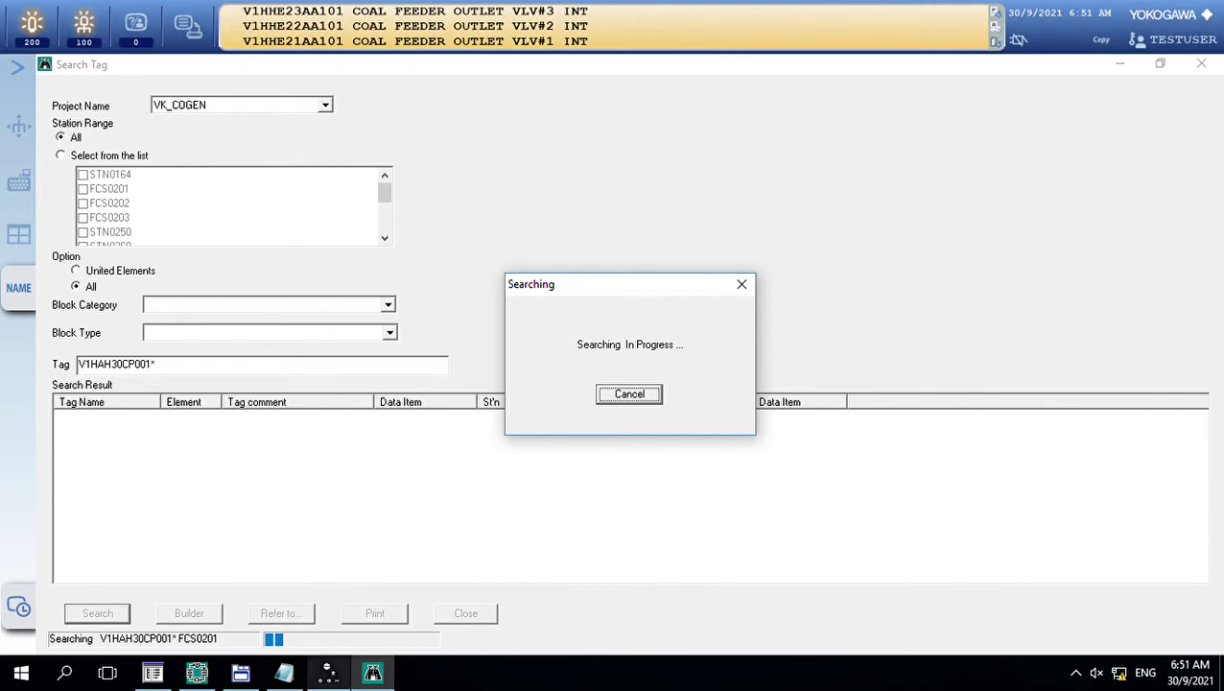
Step: Return to drawing DR0031 and select the prefix V1HHE21CW001 in the LAG block's tag name
{"action": "left_click", "coordinate": [328, 673]}
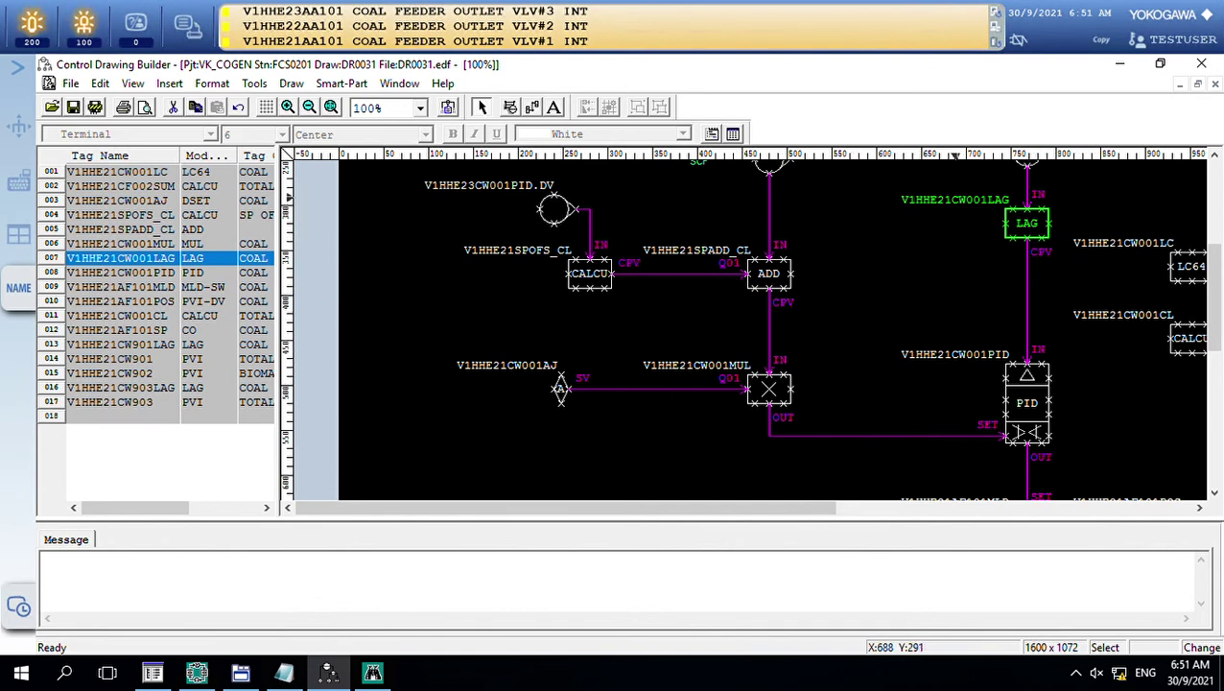
{"action": "double_click", "coordinate": [953, 199]}
{"action": "left_click_drag", "start_coordinate": [978, 198], "coordinate": [885, 198]}
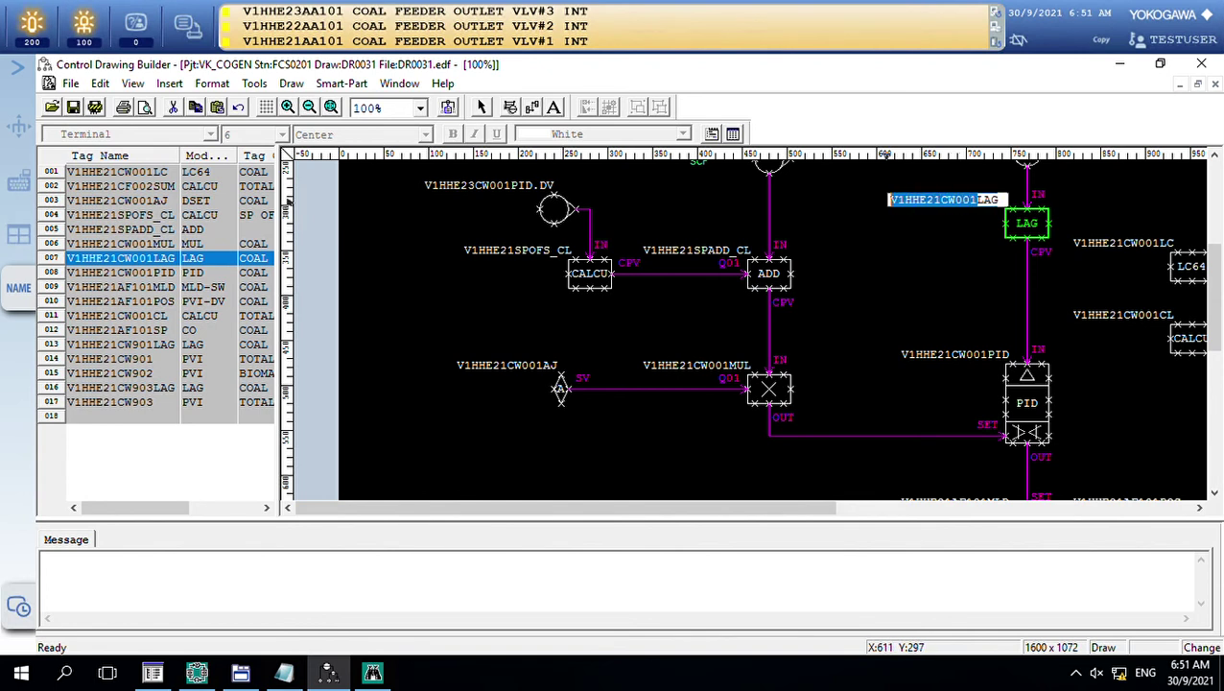
{"action": "key", "text": "Home"}
{"action": "key", "text": "shift+Right"}
{"action": "key", "text": "shift+Right"}
{"action": "key", "text": "shift+Right"}
{"action": "key", "text": "shift+Right"}
{"action": "key", "text": "shift+Right"}
{"action": "key", "text": "shift+Right"}
{"action": "key", "text": "shift+Right"}
{"action": "key", "text": "shift+Right"}
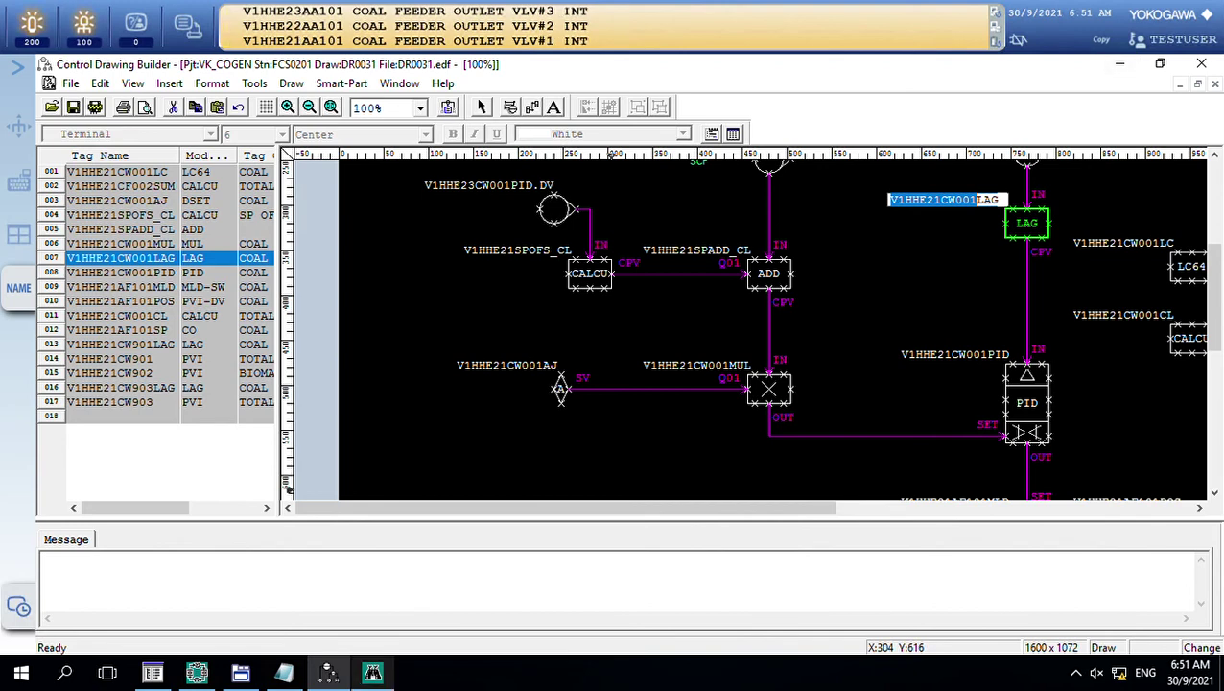
Step: Switch back to Search Tag and browse the V1HAH30CP001* results through the AIR CURVE, steam header and air limit gain entries
{"action": "mouse_move", "coordinate": [372, 674]}
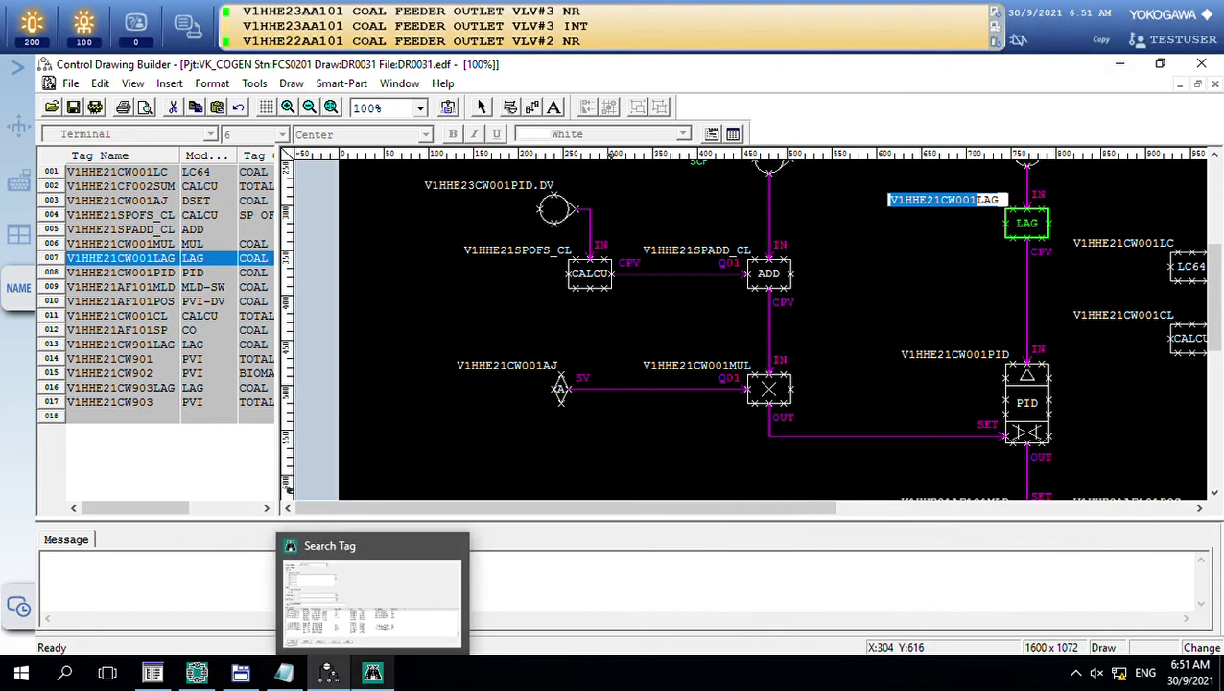
{"action": "left_click", "coordinate": [372, 673]}
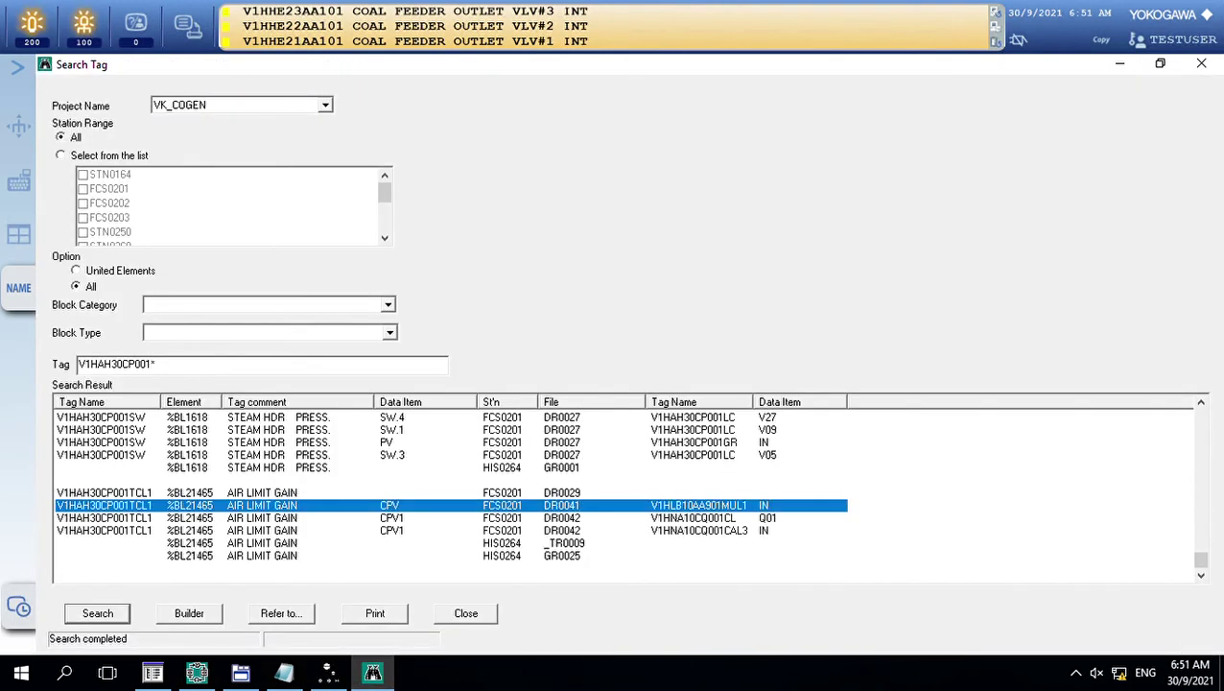
{"action": "left_click", "coordinate": [384, 492]}
{"action": "scroll", "coordinate": [450, 496], "scroll_direction": "up", "scroll_amount": 3}
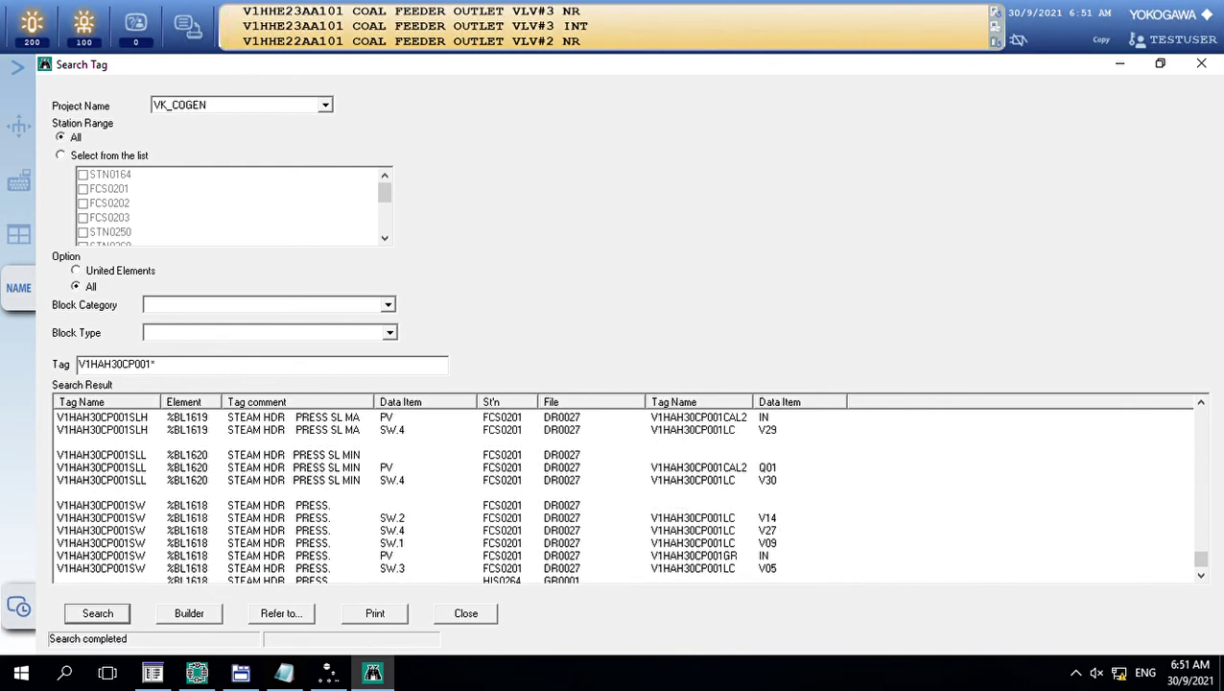
{"action": "scroll", "coordinate": [450, 496], "scroll_direction": "up", "scroll_amount": 2}
{"action": "scroll", "coordinate": [449, 496], "scroll_direction": "up", "scroll_amount": 3}
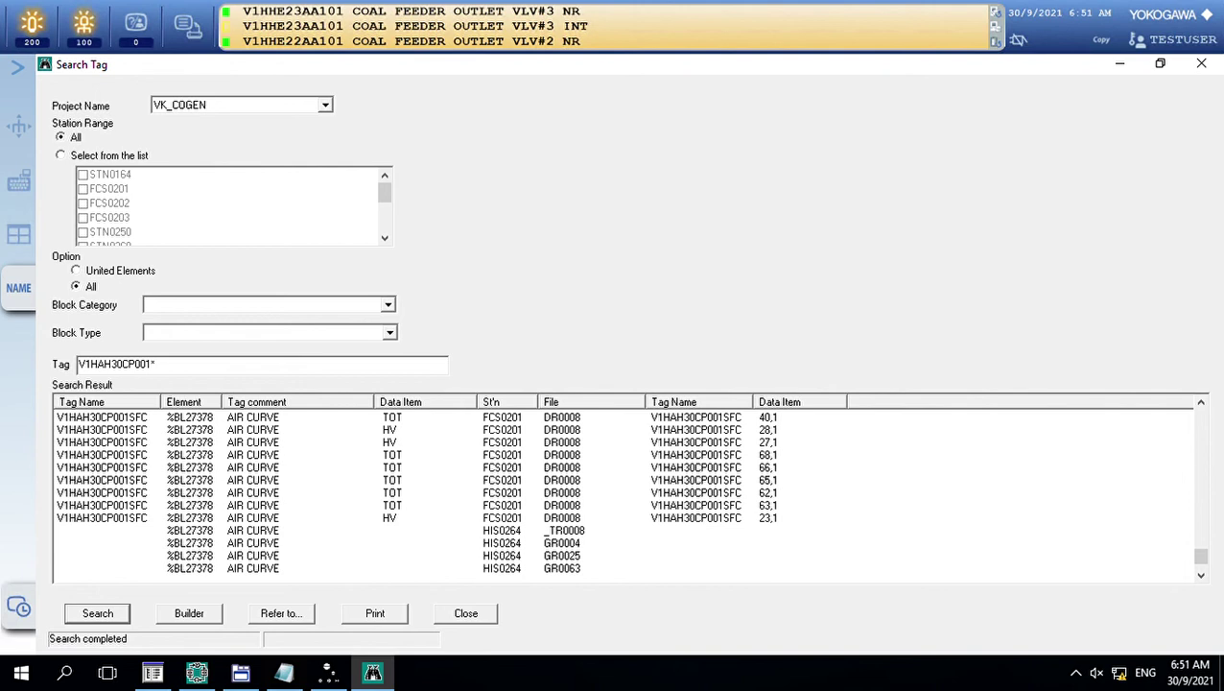
{"action": "left_click_drag", "start_coordinate": [153, 365], "coordinate": [79, 365]}
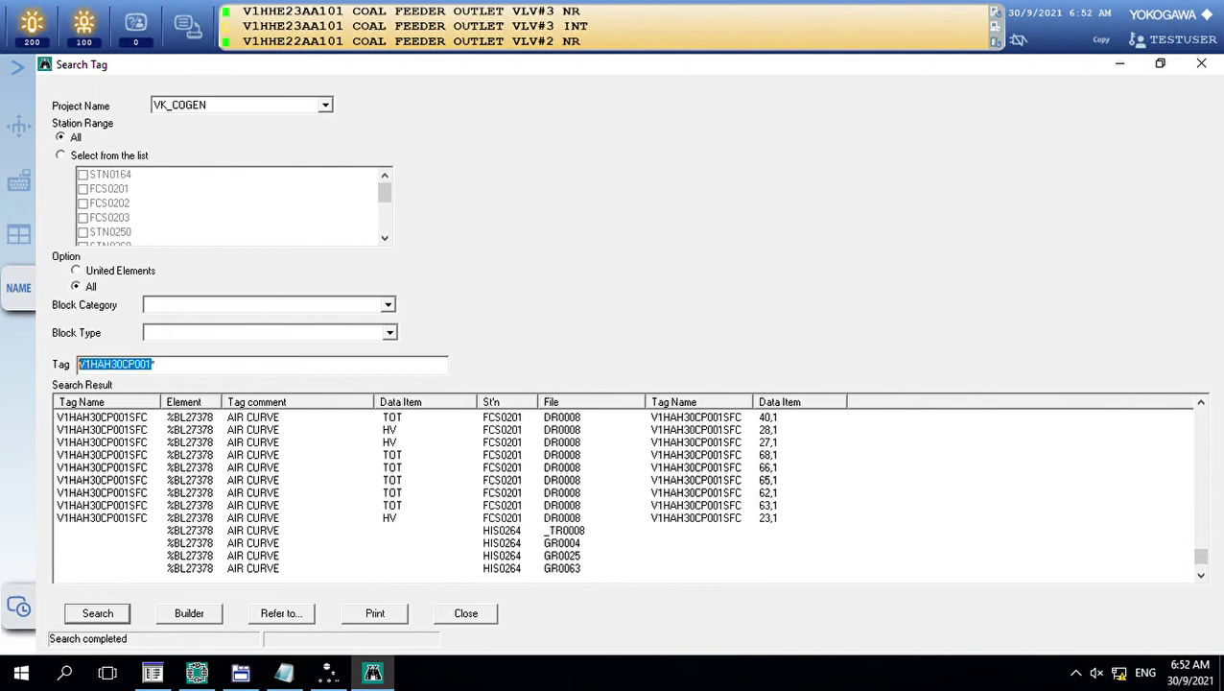
{"action": "scroll", "coordinate": [624, 494], "scroll_direction": "up", "scroll_amount": 3}
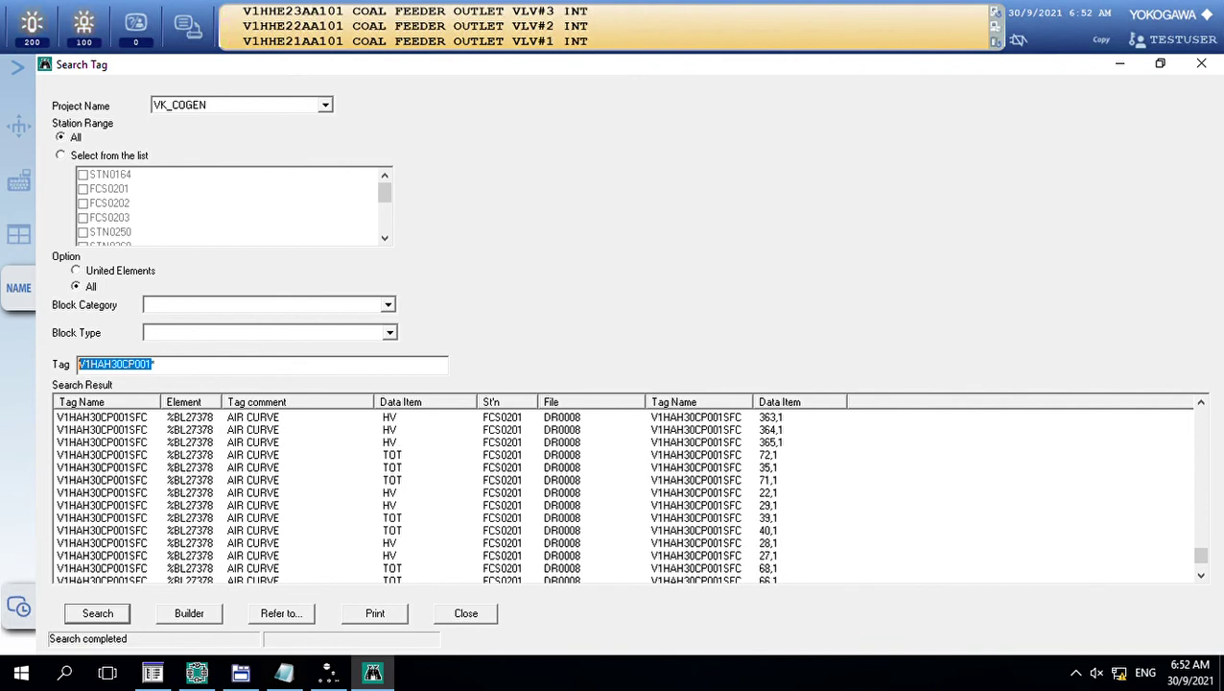
{"action": "key", "text": "Return"}
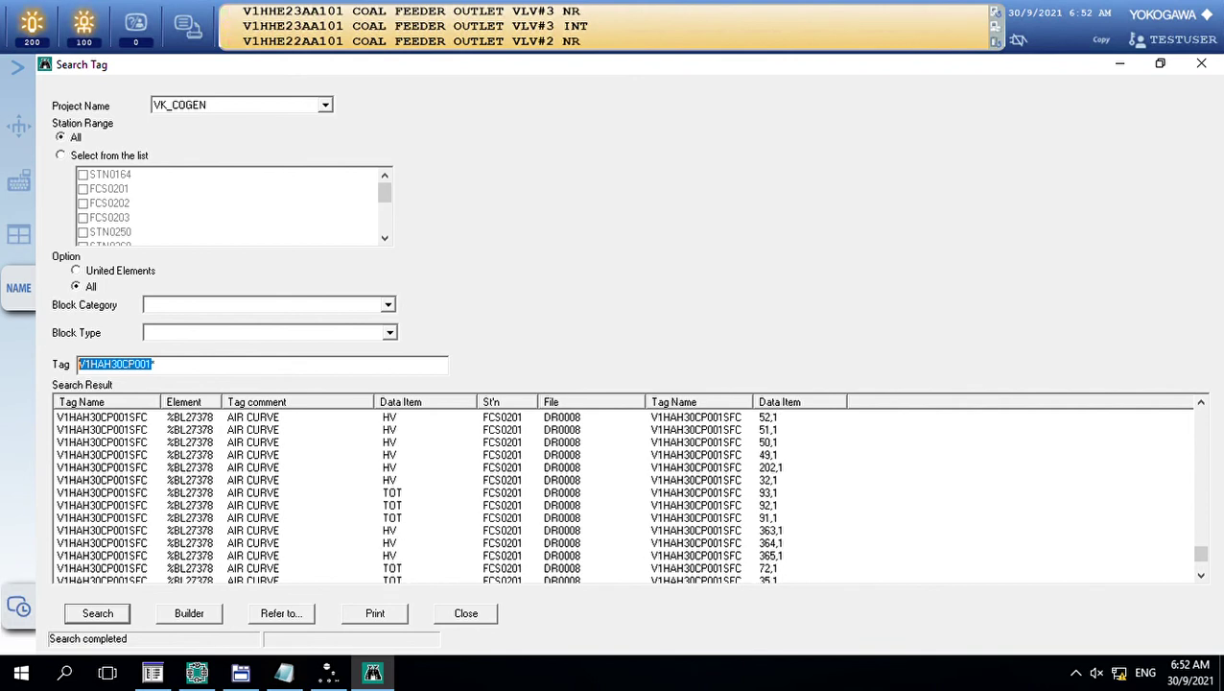
{"action": "scroll", "coordinate": [623, 494], "scroll_direction": "up", "scroll_amount": 12}
{"action": "scroll", "coordinate": [624, 494], "scroll_direction": "down", "scroll_amount": 8}
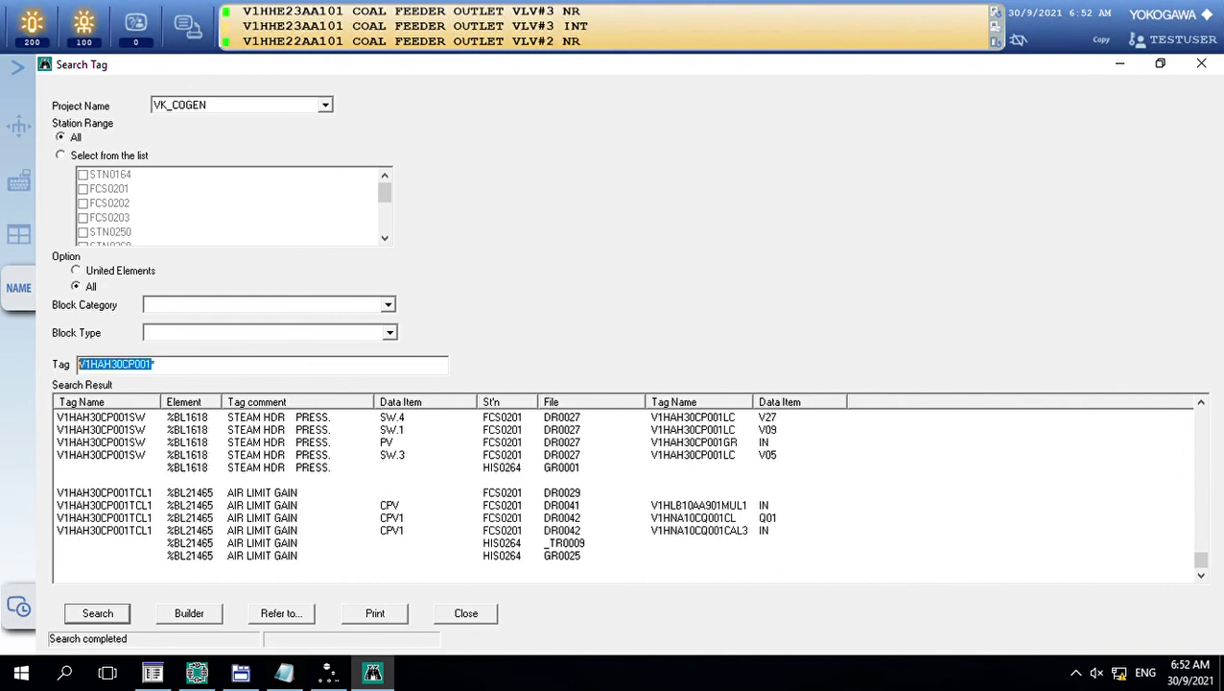
{"action": "left_click", "coordinate": [156, 365]}
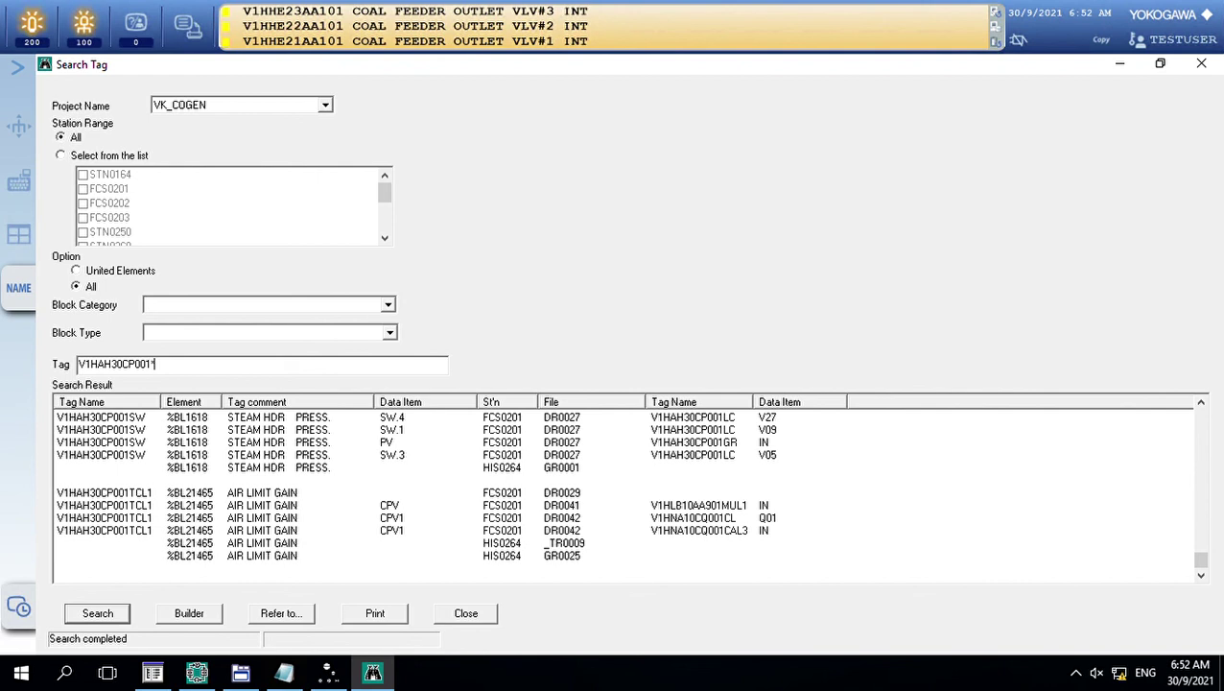